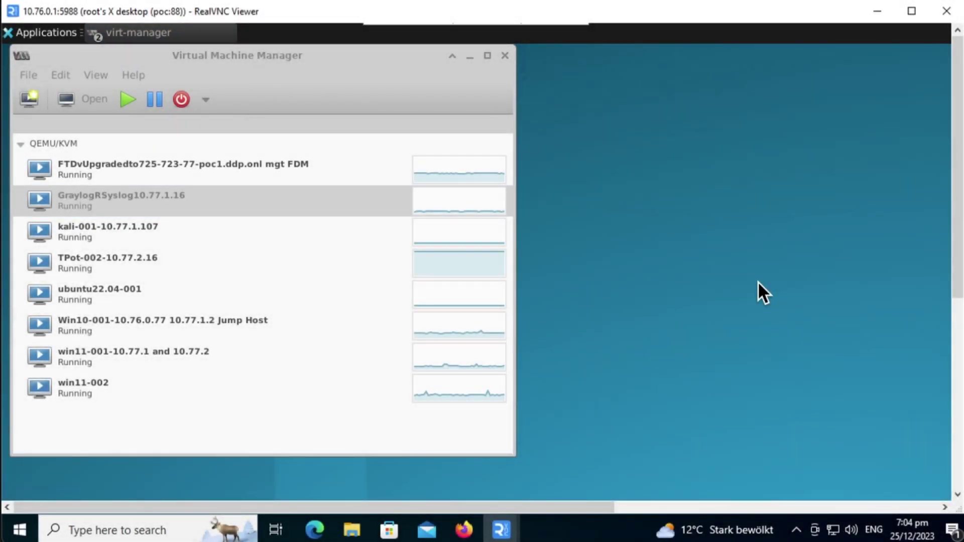
Start a new virtual machine that imports an existing disk image
{"action": "left_click", "coordinate": [27, 74]}
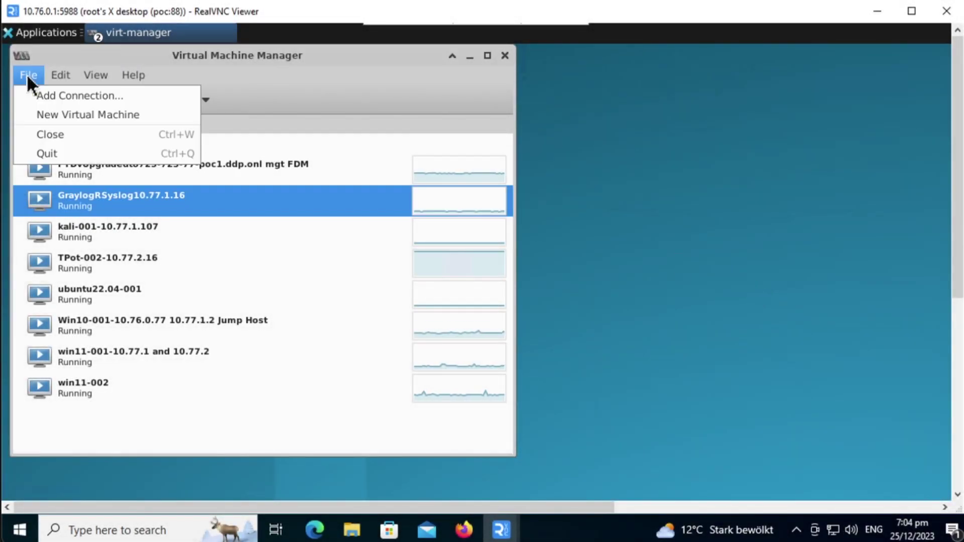
{"action": "left_click", "coordinate": [35, 118]}
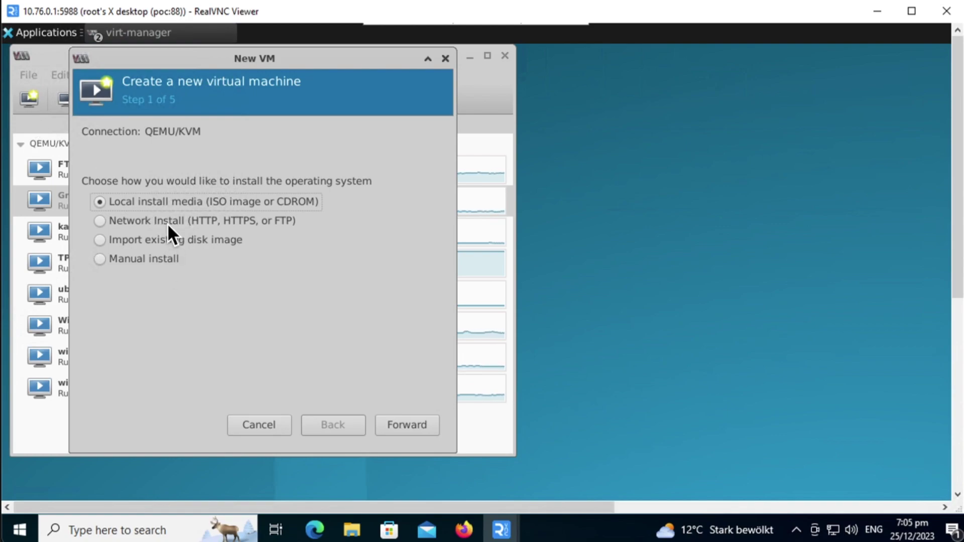
{"action": "left_click", "coordinate": [164, 240]}
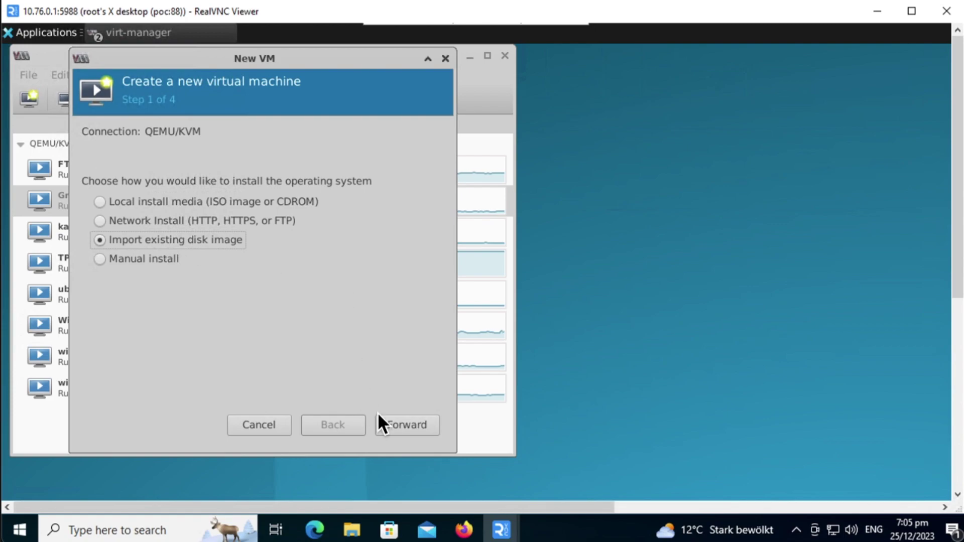
{"action": "left_click", "coordinate": [390, 423]}
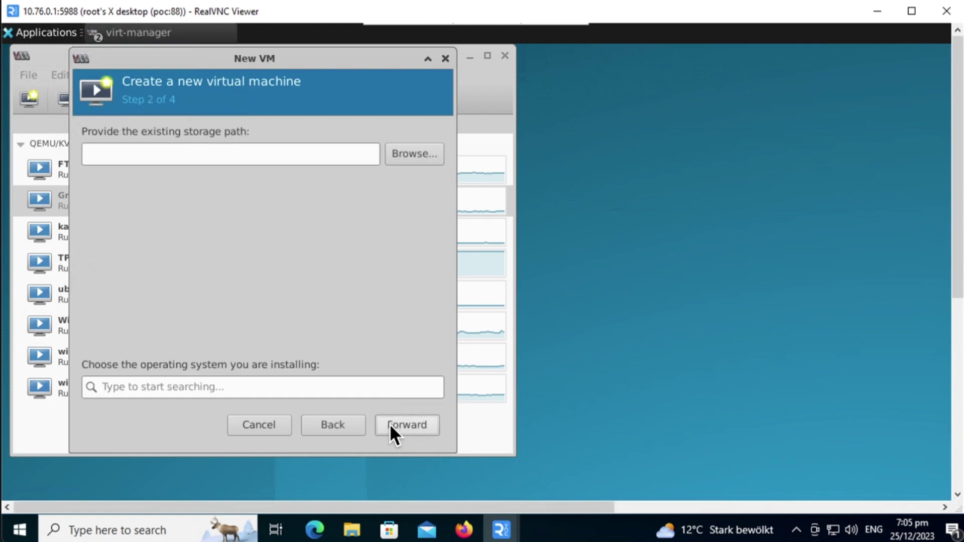
Choose FMCv7.4.1-172-001.qcow2 from the default storage pool as the storage path
{"action": "left_click", "coordinate": [420, 158]}
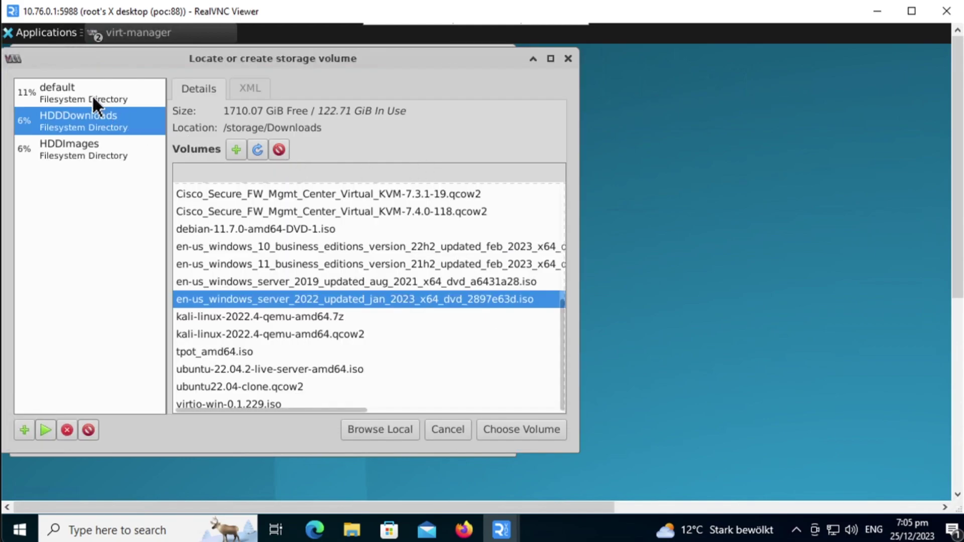
{"action": "left_click", "coordinate": [92, 95]}
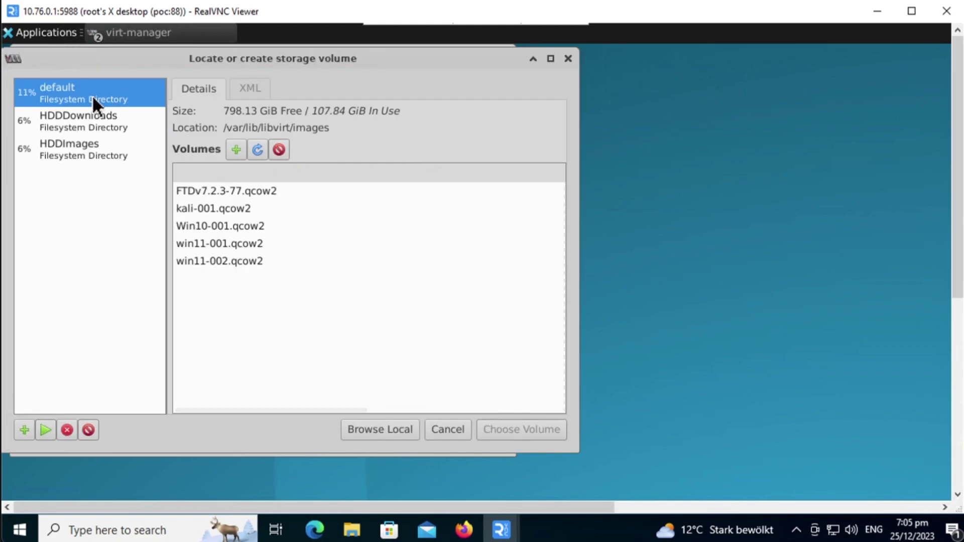
{"action": "left_click", "coordinate": [258, 149]}
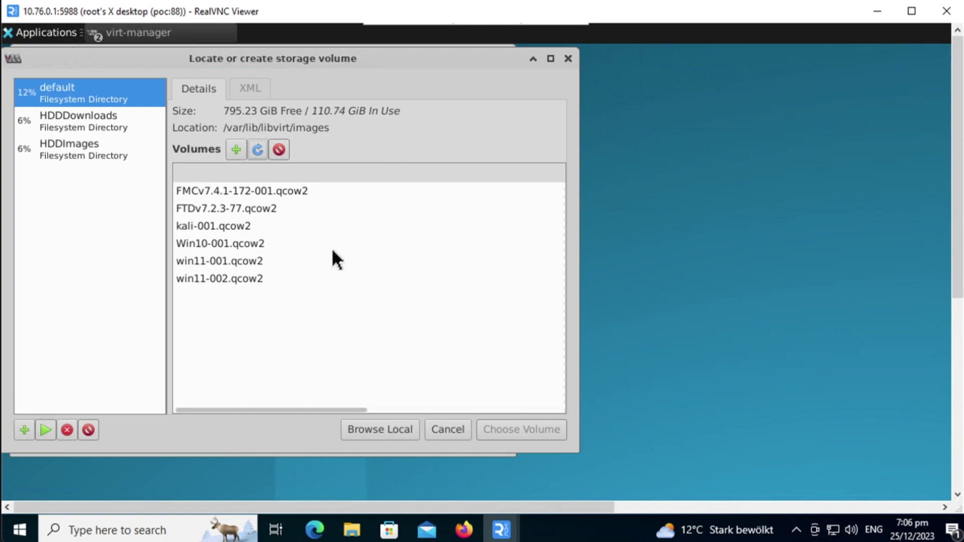
{"action": "left_click", "coordinate": [234, 191]}
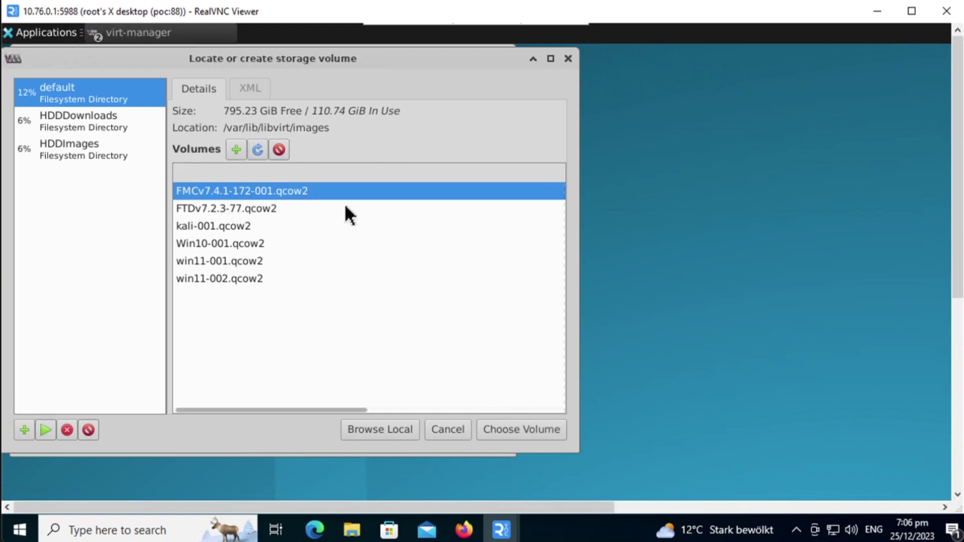
{"action": "left_click", "coordinate": [512, 430]}
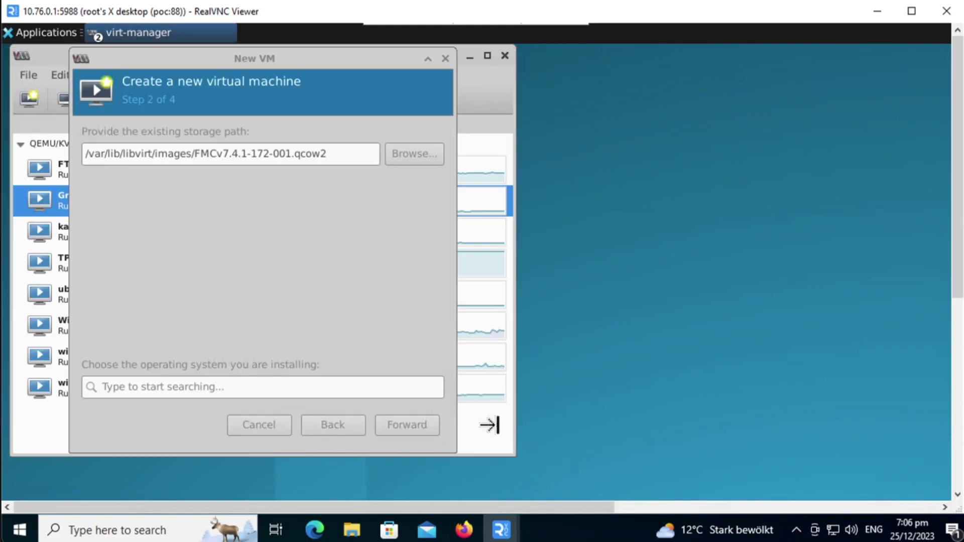
Set the operating system to Generic or unknown OS
{"action": "left_click", "coordinate": [245, 391]}
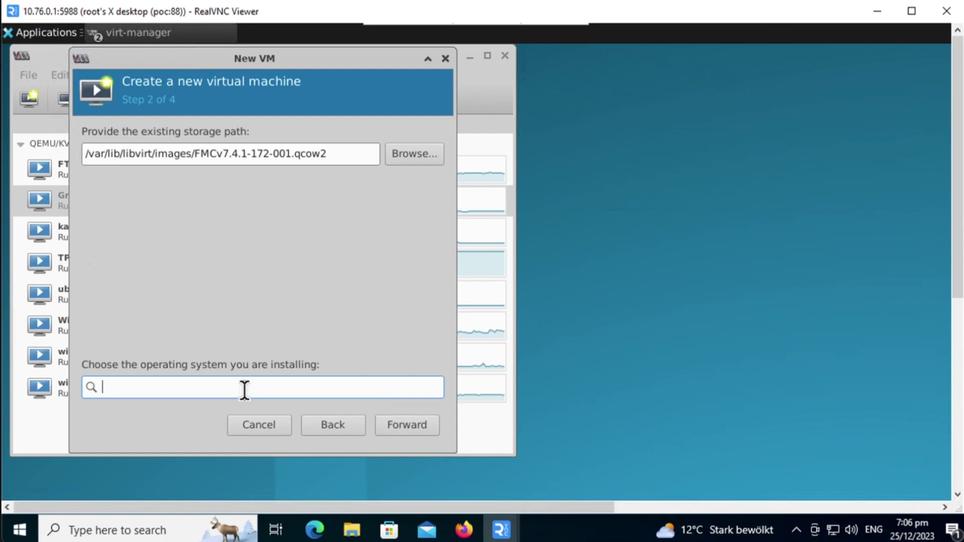
{"action": "type", "text": "gener"}
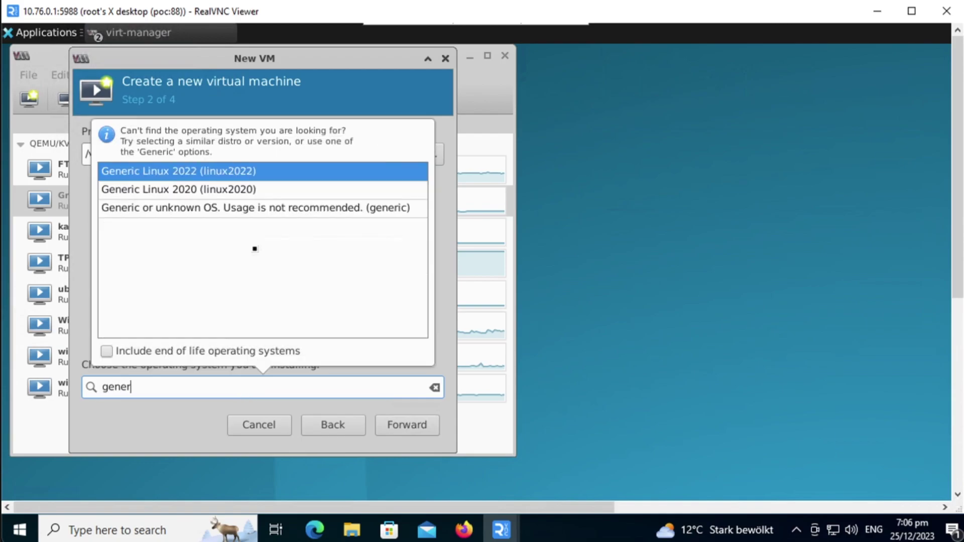
{"action": "left_click", "coordinate": [207, 204]}
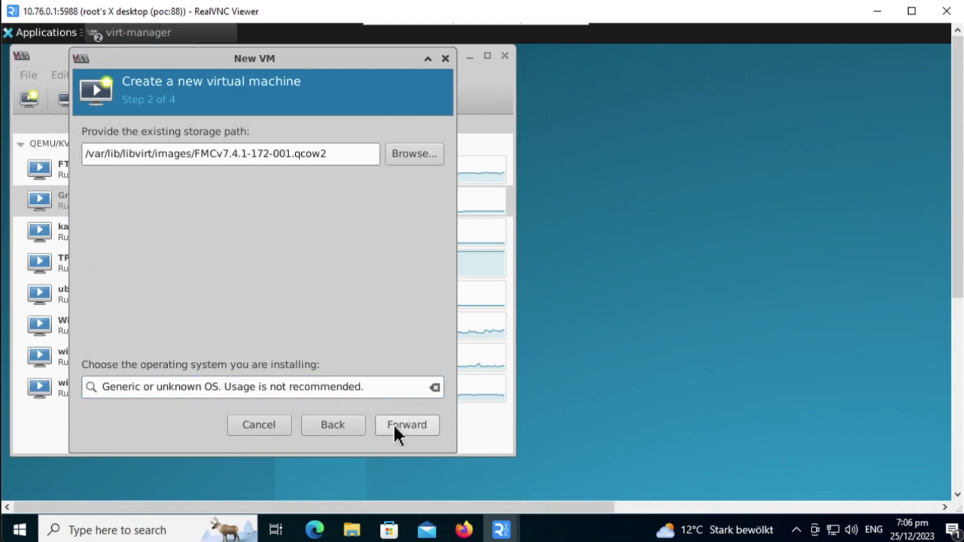
Give the VM 28672 MiB of memory and 4 CPUs
{"action": "left_click", "coordinate": [393, 424]}
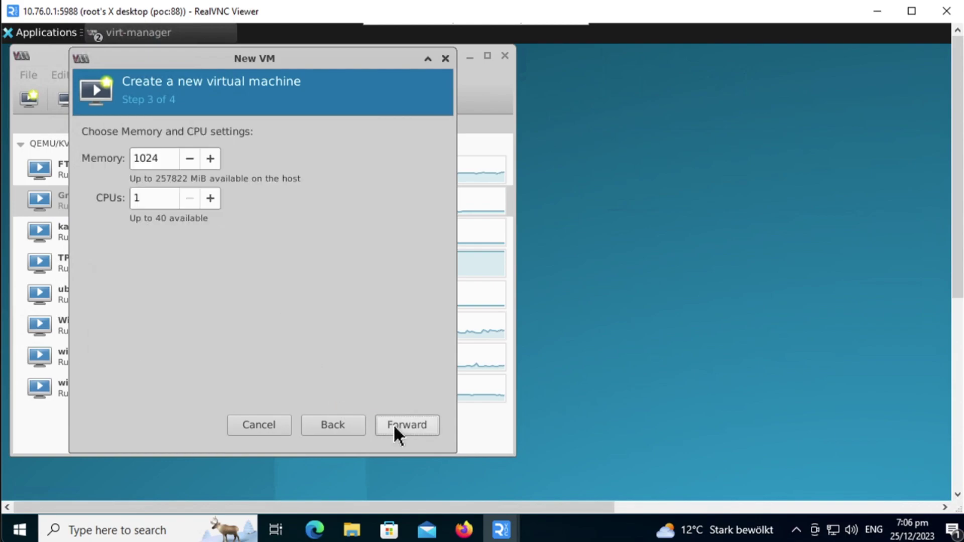
{"action": "double_click", "coordinate": [164, 159]}
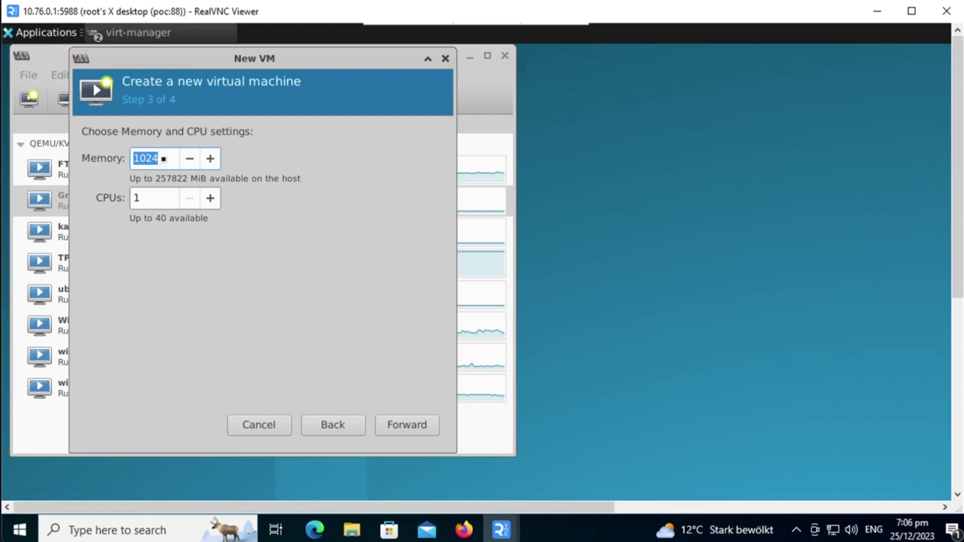
{"action": "type", "text": "28"}
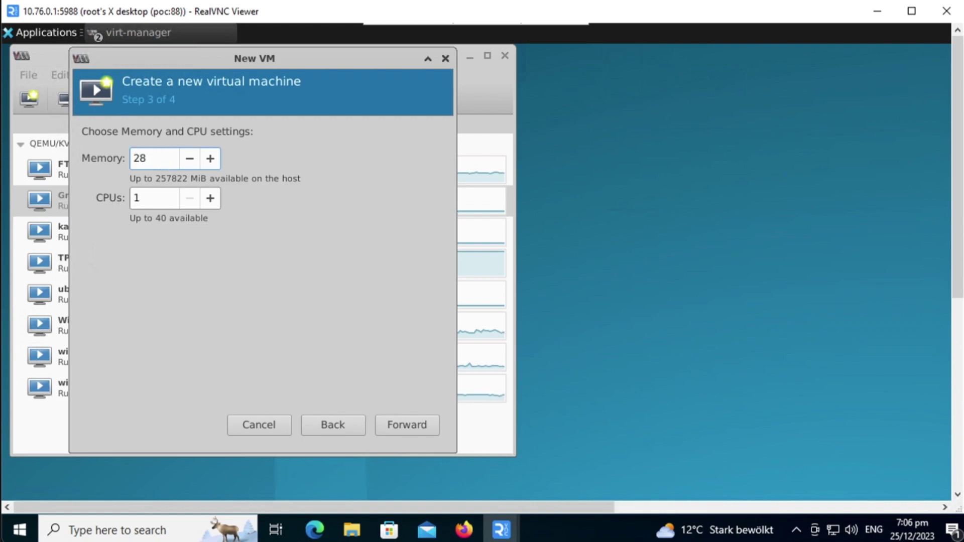
{"action": "type", "text": "672"}
{"action": "key", "text": "Tab"}
{"action": "type", "text": "4"}
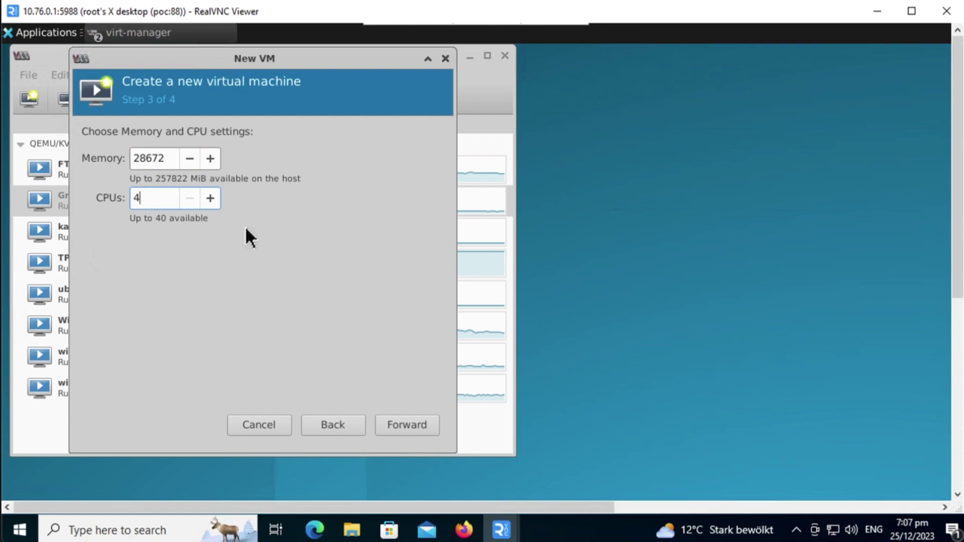
Name the VM FMCv741-172-001 and tick Customize configuration before install
{"action": "left_click", "coordinate": [404, 436]}
{"action": "double_click", "coordinate": [165, 159]}
{"action": "type", "text": "FMCv"}
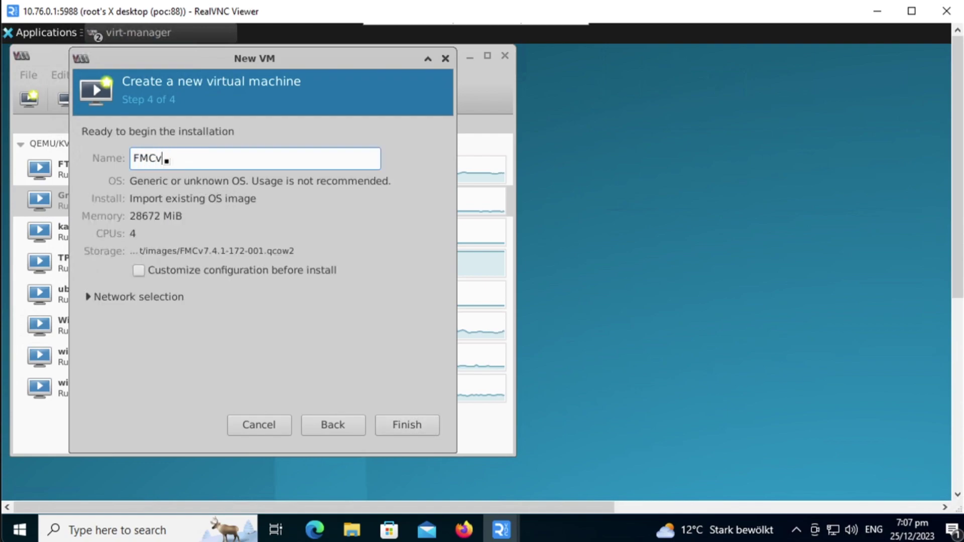
{"action": "type", "text": "741-172-001"}
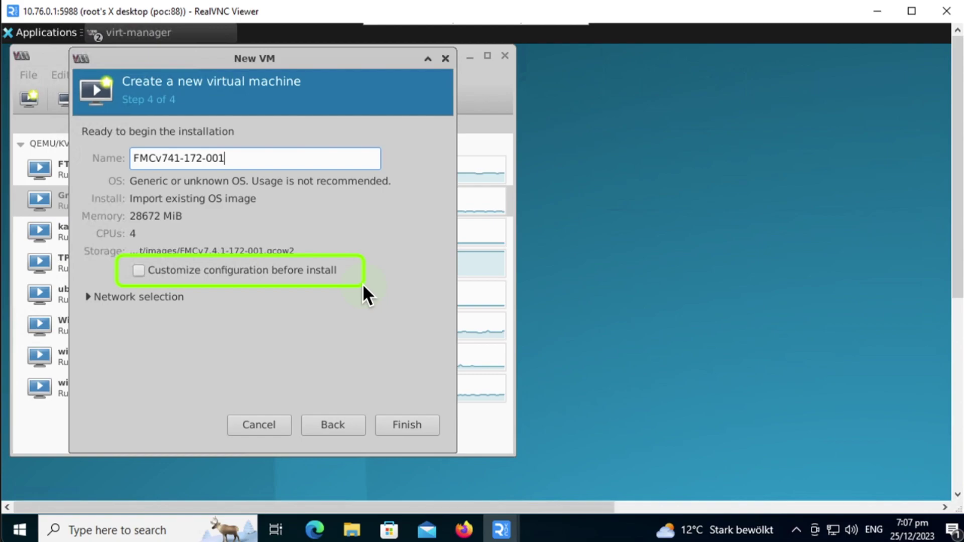
{"action": "left_click", "coordinate": [361, 274]}
Finish the wizard and review the VM's CPU settings: 4 vCPUs with host-passthrough
{"action": "left_click", "coordinate": [399, 428]}
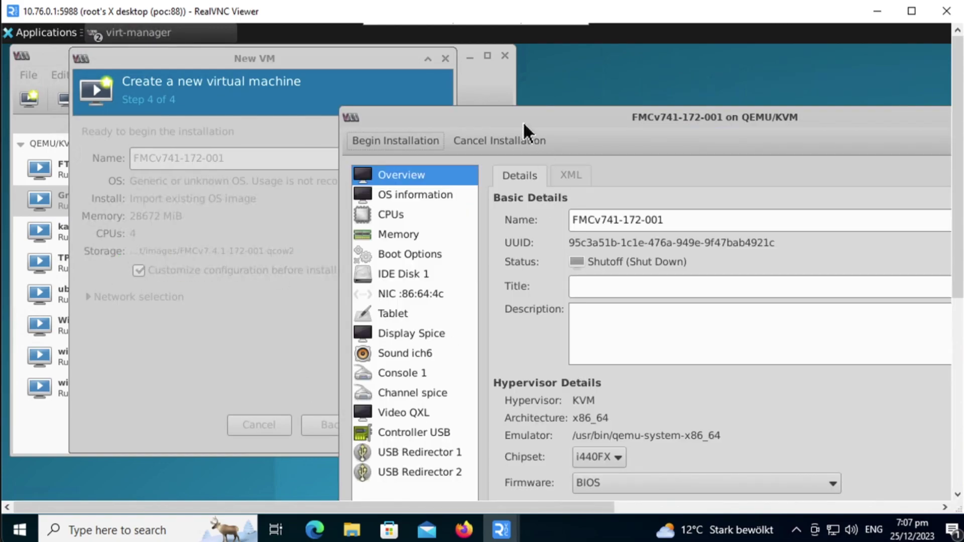
{"action": "left_click_drag", "start_coordinate": [497, 118], "coordinate": [233, 58]}
{"action": "scroll", "coordinate": [940, 252], "scroll_direction": "down", "scroll_amount": 5}
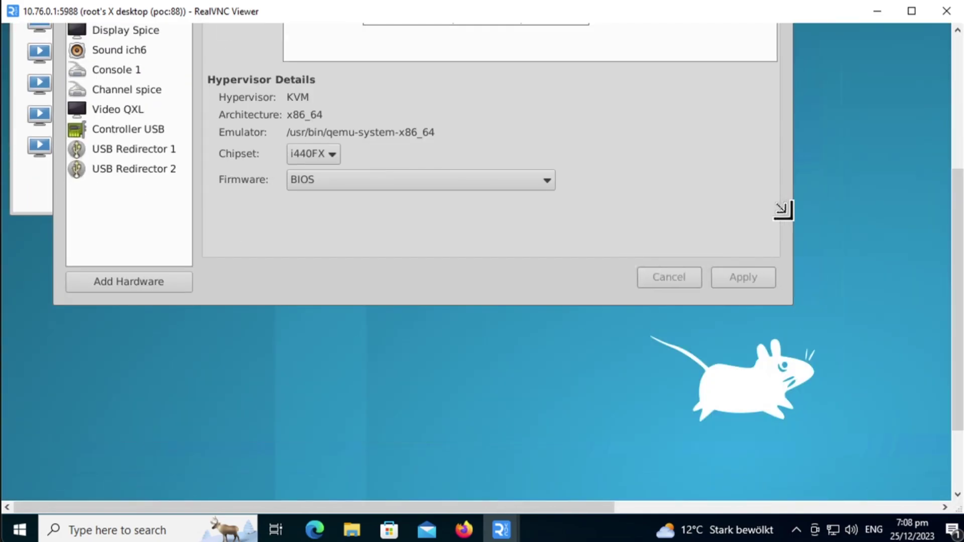
{"action": "scroll", "coordinate": [545, 354], "scroll_direction": "up", "scroll_amount": 4}
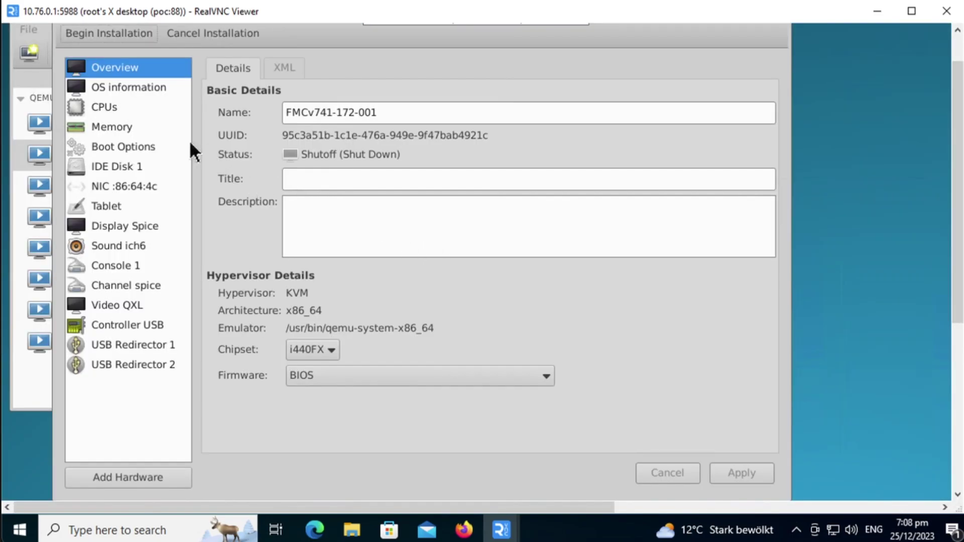
{"action": "left_click", "coordinate": [104, 107]}
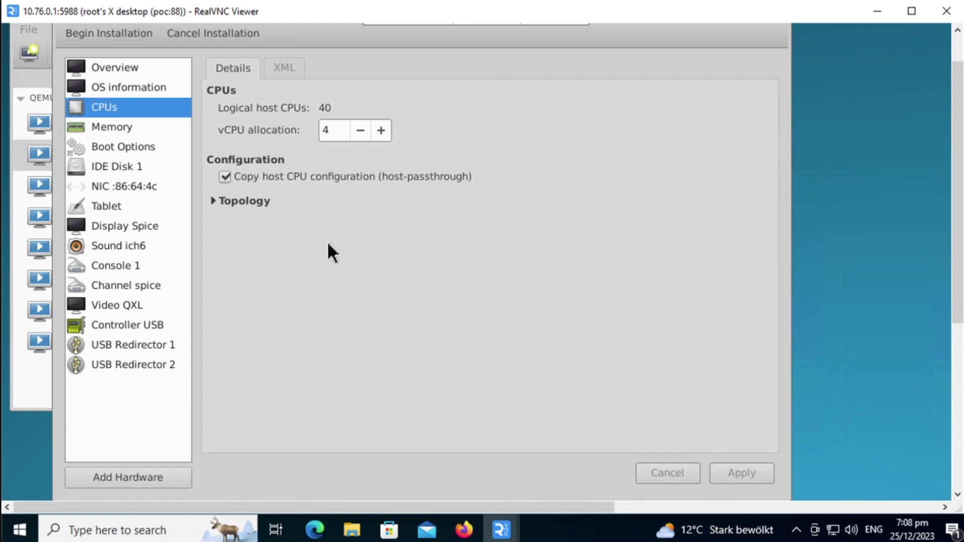
{"action": "mouse_move", "coordinate": [203, 146]}
{"action": "left_mouse_down"}
{"action": "mouse_move", "coordinate": [314, 170]}
{"action": "mouse_move", "coordinate": [491, 183]}
{"action": "left_mouse_up"}
Check memory and boot options, then switch IDE Disk 1's bus to VirtIO
{"action": "left_click", "coordinate": [118, 132]}
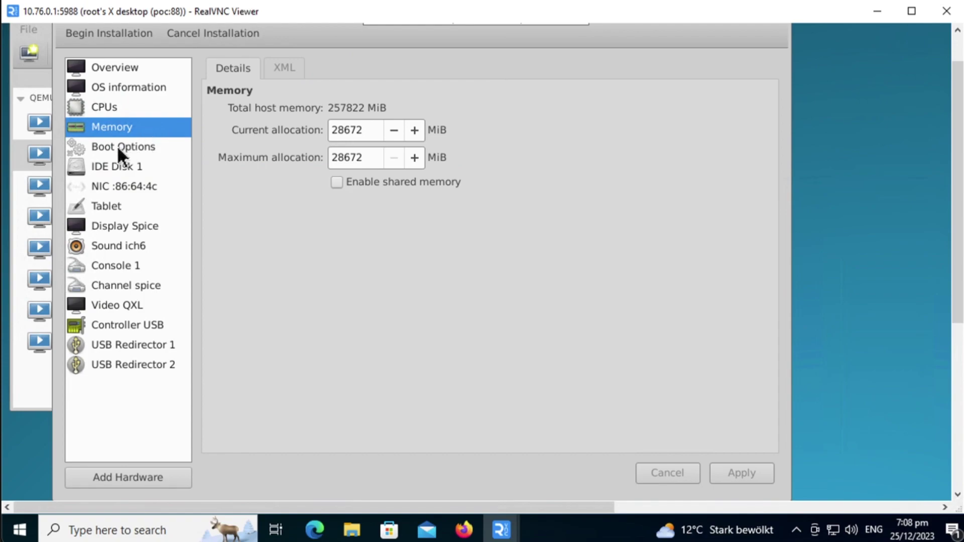
{"action": "left_click", "coordinate": [119, 149]}
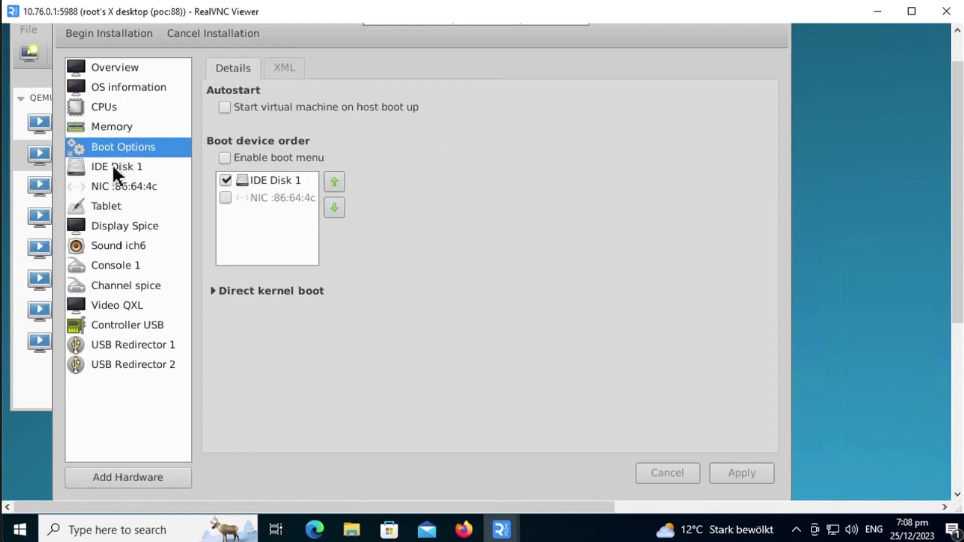
{"action": "left_click", "coordinate": [113, 166]}
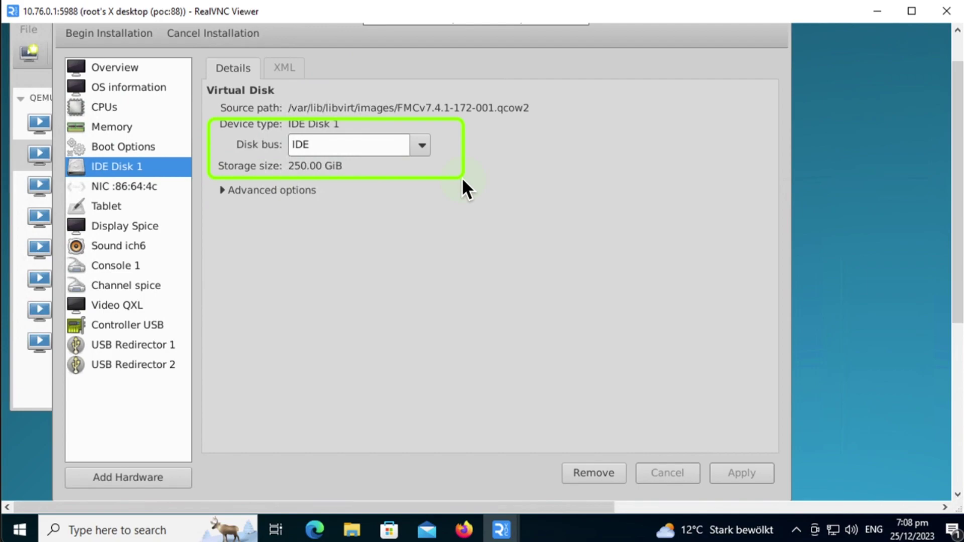
{"action": "left_click", "coordinate": [422, 143]}
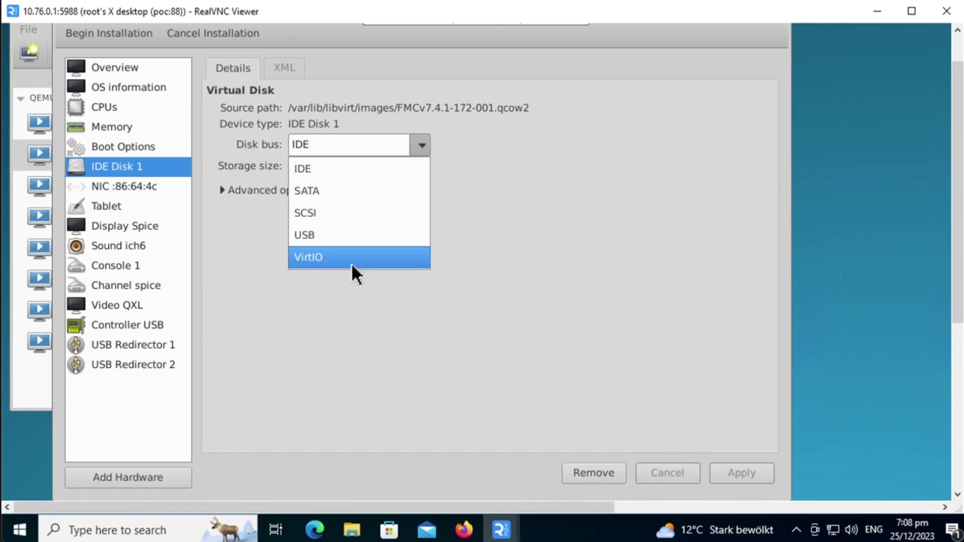
{"action": "left_click", "coordinate": [352, 265]}
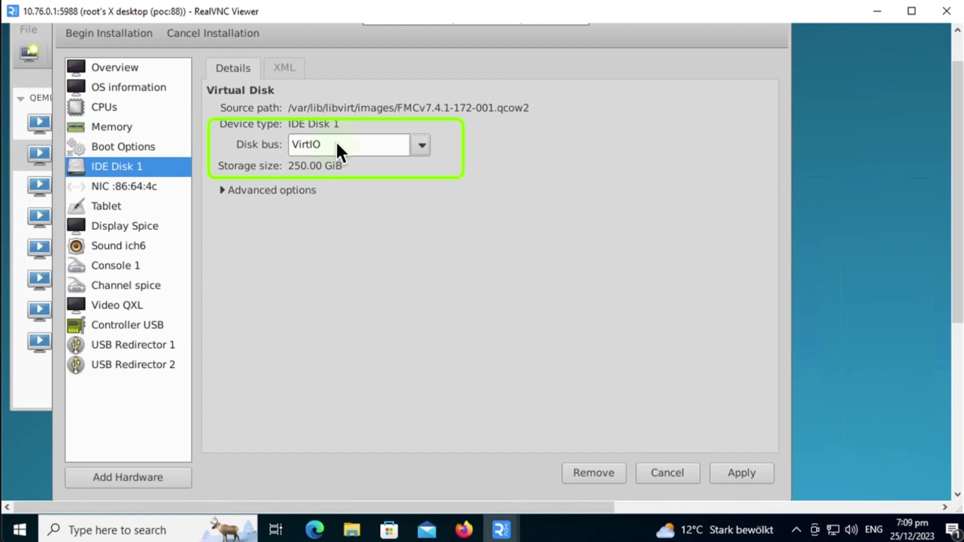
Apply the VirtIO bus and connect the NIC to virtual network 'virbr107600' (Open network)
{"action": "left_click", "coordinate": [729, 475]}
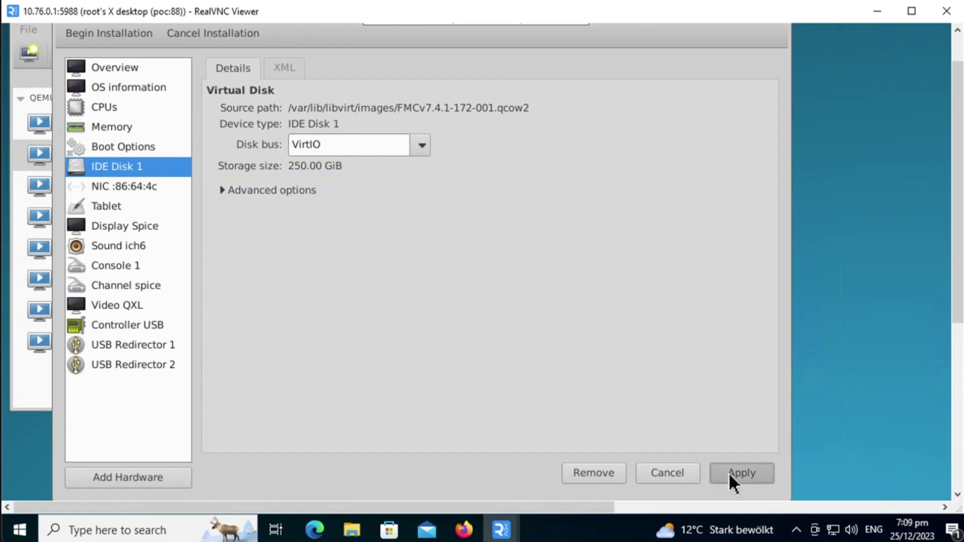
{"action": "left_click", "coordinate": [126, 186]}
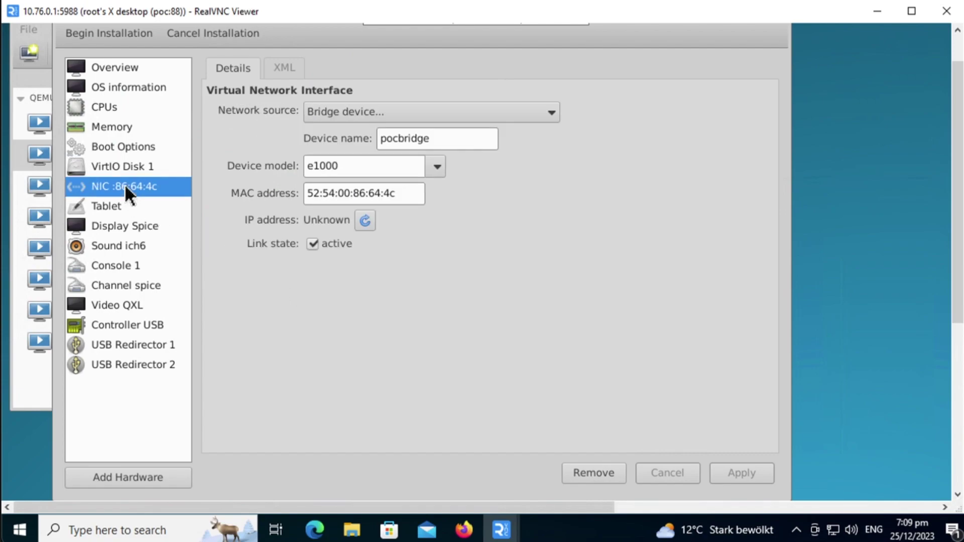
{"action": "left_click", "coordinate": [527, 119]}
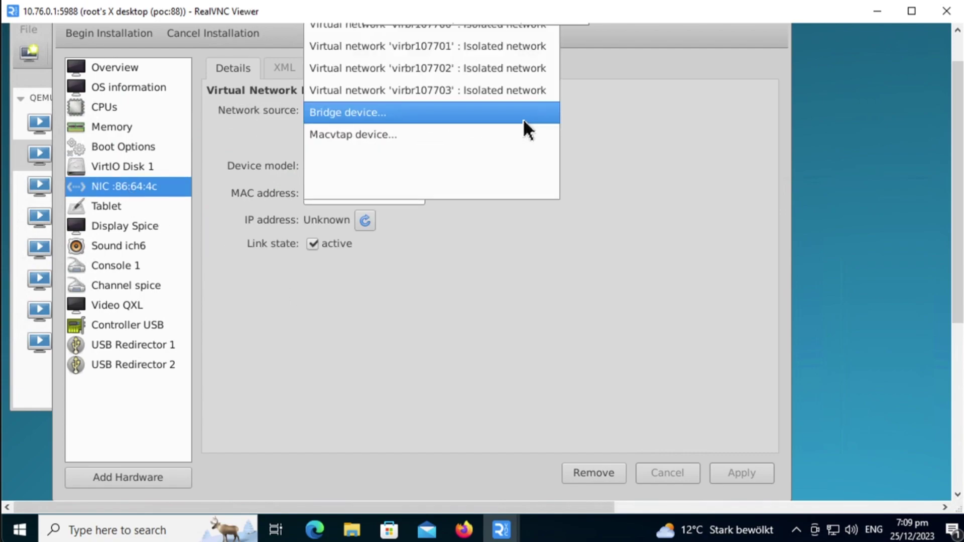
{"action": "scroll", "coordinate": [507, 116], "scroll_direction": "up", "scroll_amount": 1}
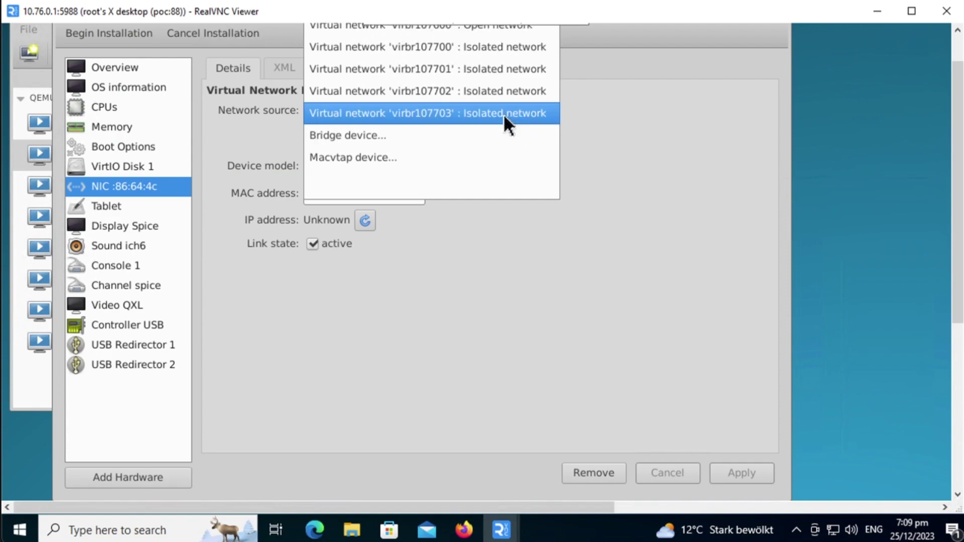
{"action": "scroll", "coordinate": [503, 113], "scroll_direction": "down", "scroll_amount": 1}
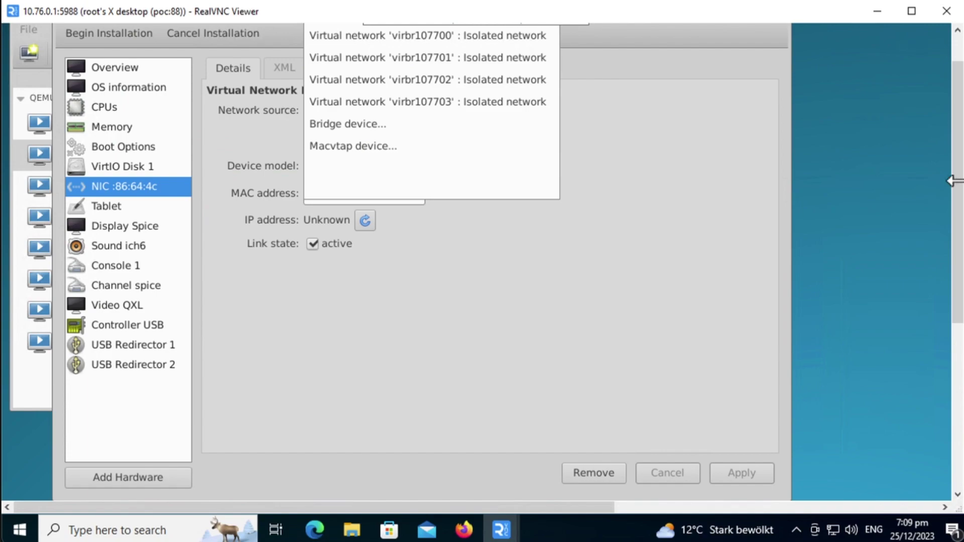
{"action": "scroll", "coordinate": [957, 184], "scroll_direction": "up", "scroll_amount": 1}
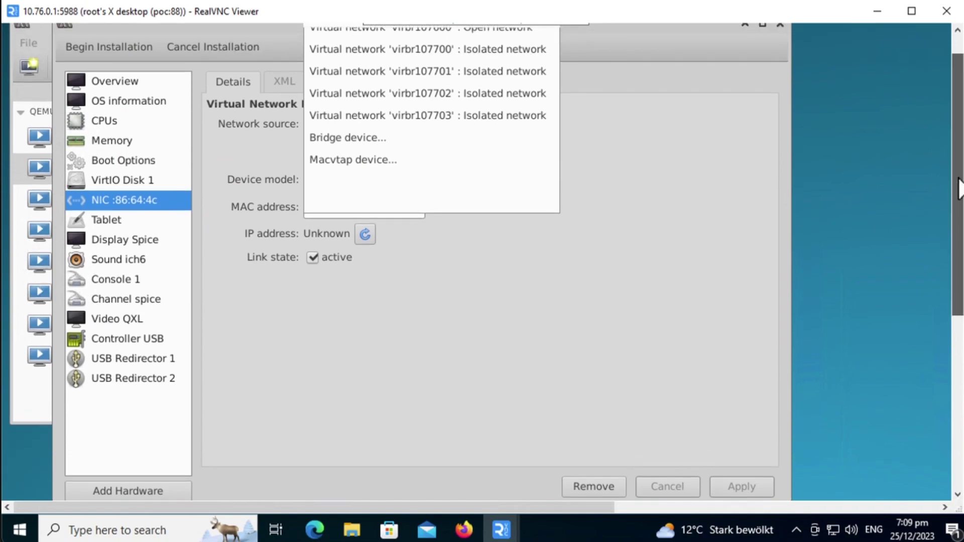
{"action": "scroll", "coordinate": [456, 73], "scroll_direction": "up", "scroll_amount": 1}
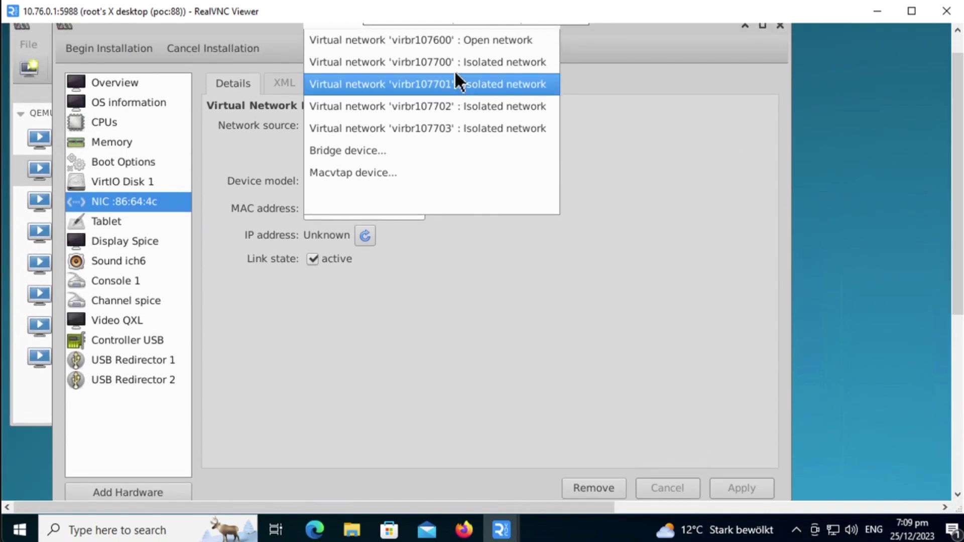
{"action": "scroll", "coordinate": [456, 50], "scroll_direction": "up", "scroll_amount": 1}
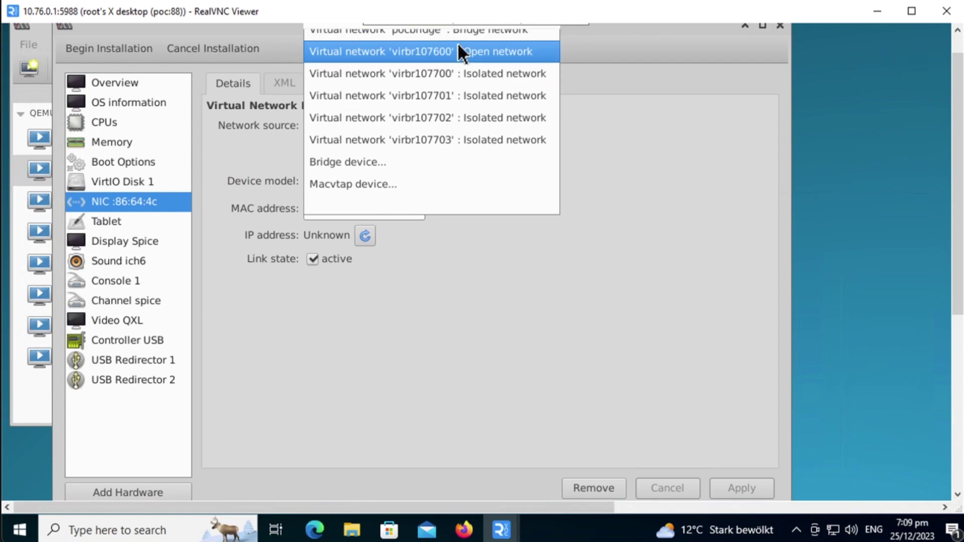
{"action": "left_click", "coordinate": [456, 56]}
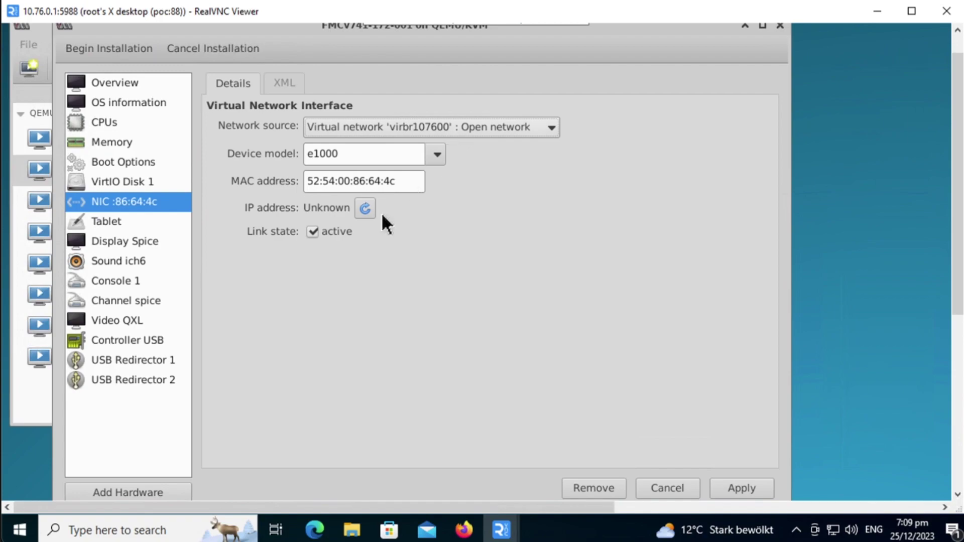
Apply the network source, then change the display type from Spice to VNC server
{"action": "left_click", "coordinate": [754, 492]}
{"action": "left_click", "coordinate": [136, 246]}
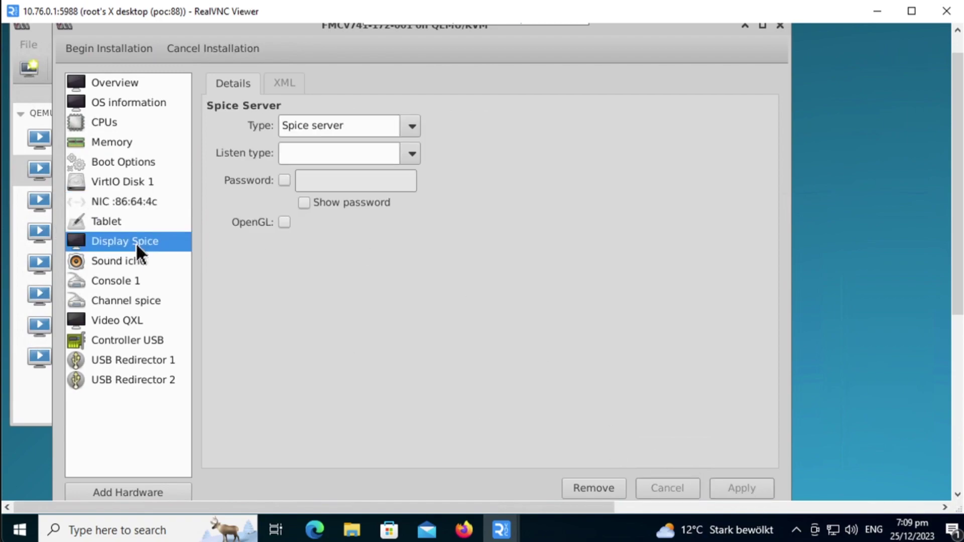
{"action": "left_click", "coordinate": [413, 128]}
{"action": "left_click", "coordinate": [339, 170]}
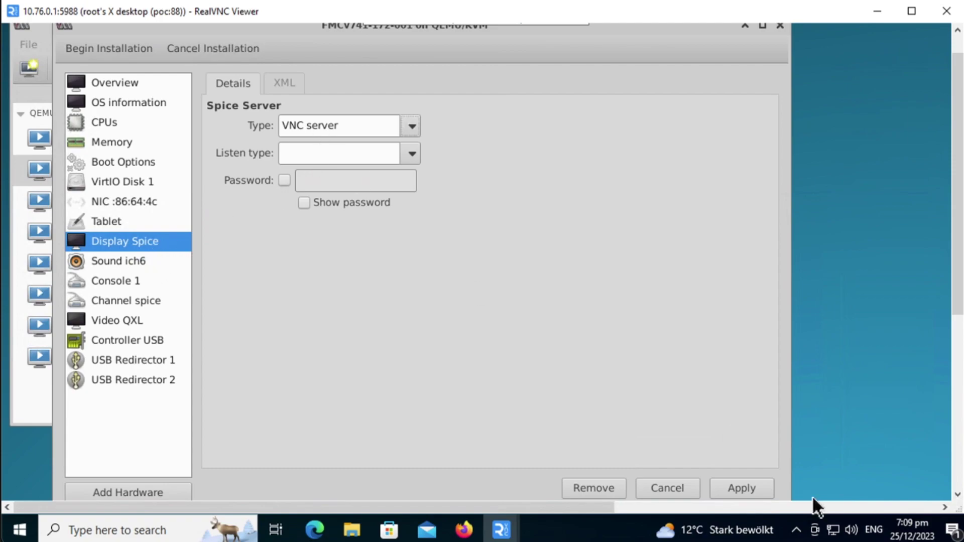
{"action": "left_click", "coordinate": [748, 485]}
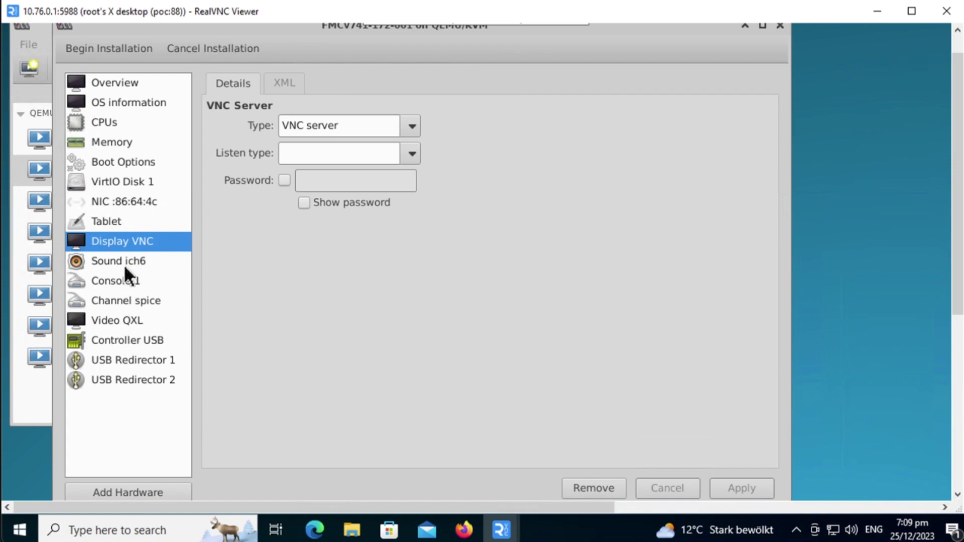
Add a Serial hardware device and view the new Serial 1 details
{"action": "left_click", "coordinate": [110, 489]}
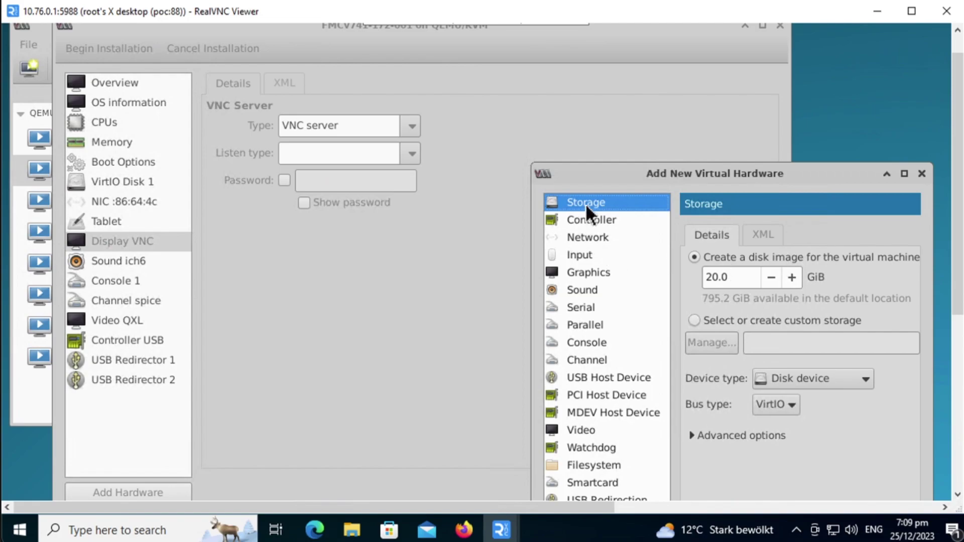
{"action": "left_click_drag", "start_coordinate": [585, 174], "coordinate": [539, 54]}
{"action": "left_click", "coordinate": [548, 198]}
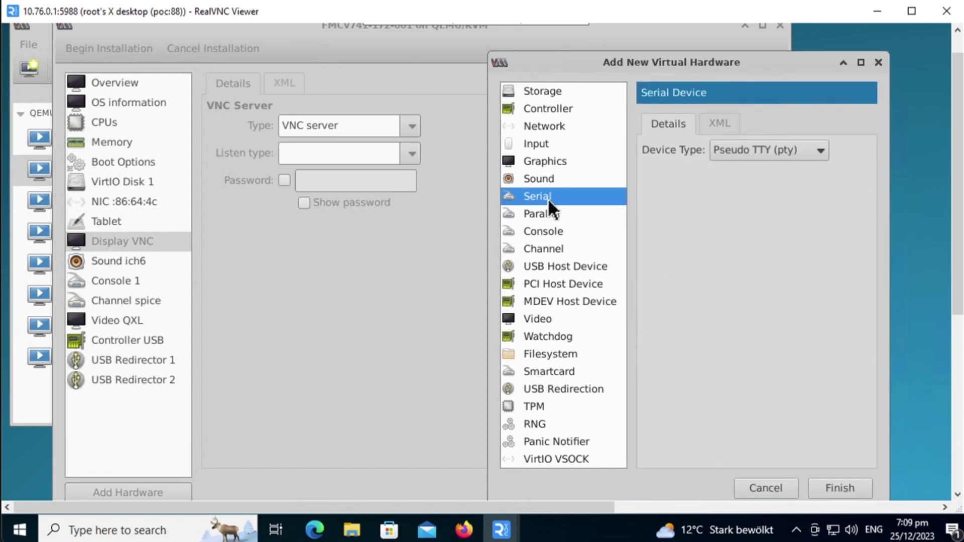
{"action": "left_click", "coordinate": [846, 488]}
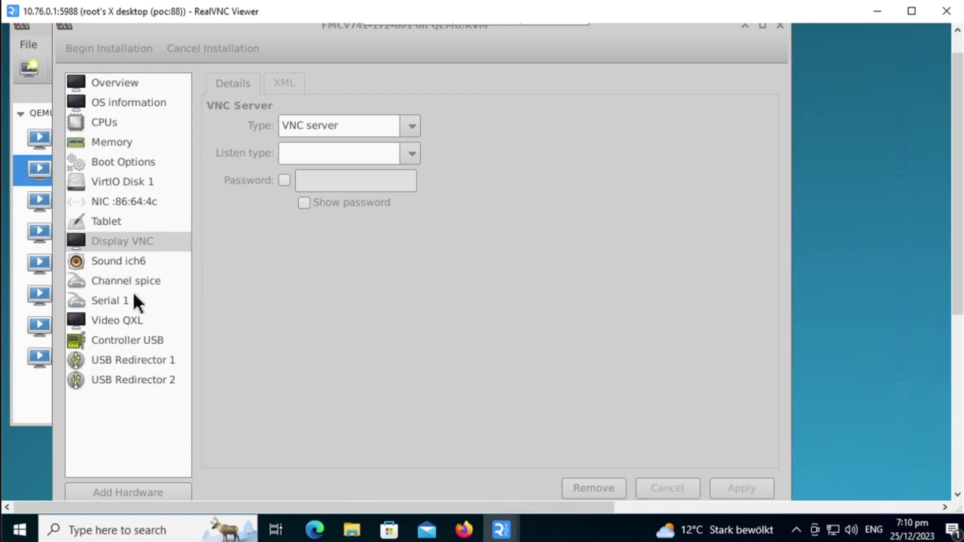
{"action": "left_click", "coordinate": [126, 299]}
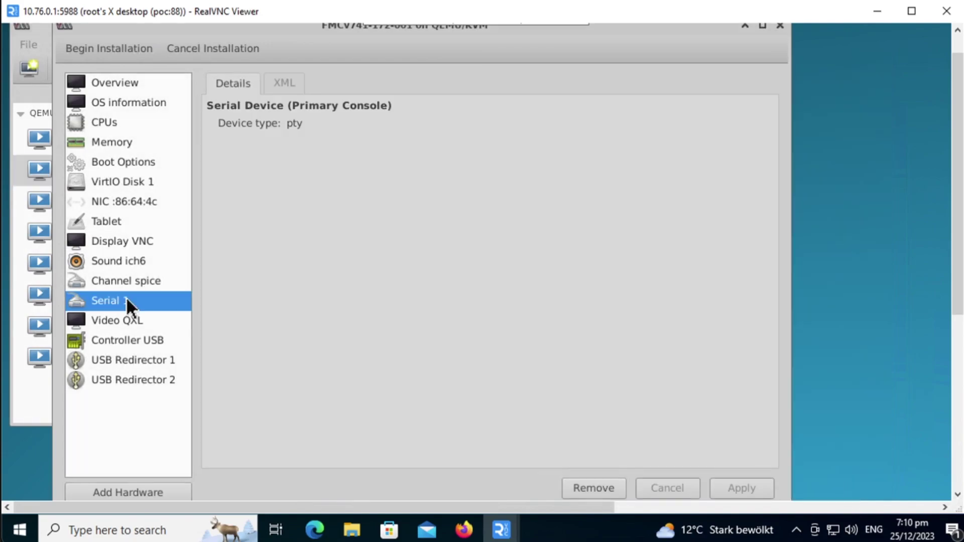
Replace Serial 1's XML with the TCP serial definition copied from the saved text file
{"action": "left_click", "coordinate": [283, 85]}
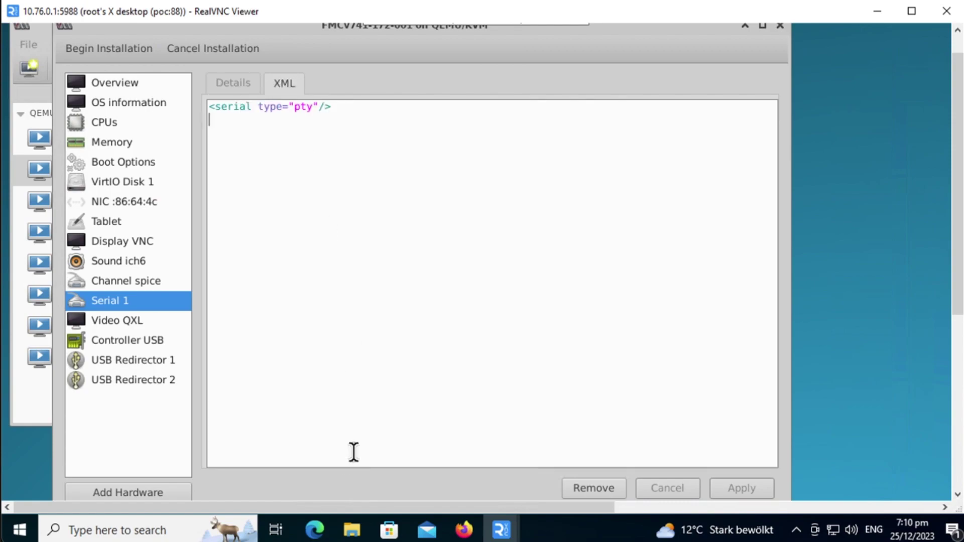
{"action": "left_click", "coordinate": [45, 40]}
{"action": "double_click", "coordinate": [45, 62]}
{"action": "left_click_drag", "start_coordinate": [594, 398], "coordinate": [492, 286]}
{"action": "key", "text": "ctrl+c"}
{"action": "left_click", "coordinate": [359, 131]}
{"action": "key", "text": "ctrl+a"}
{"action": "key", "text": "ctrl+v"}
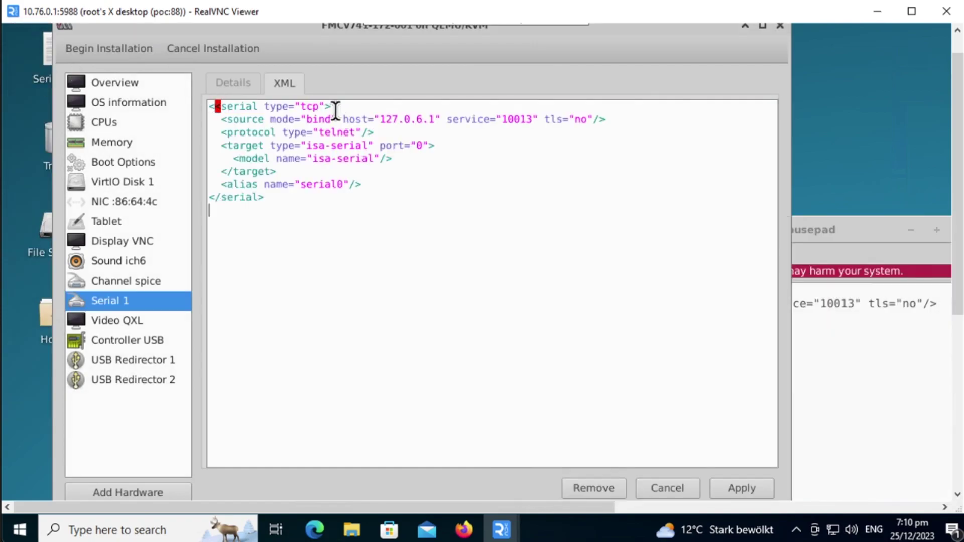
Review the pasted XML's telnet protocol and service port 10013
{"action": "left_click", "coordinate": [320, 107]}
{"action": "left_click_drag", "start_coordinate": [282, 133], "coordinate": [434, 118]}
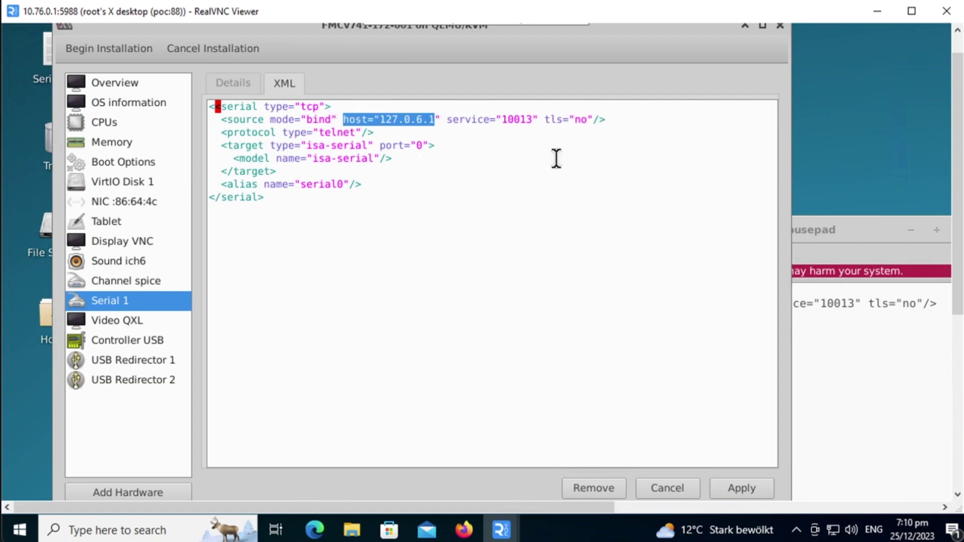
{"action": "left_click_drag", "start_coordinate": [505, 120], "coordinate": [533, 120]}
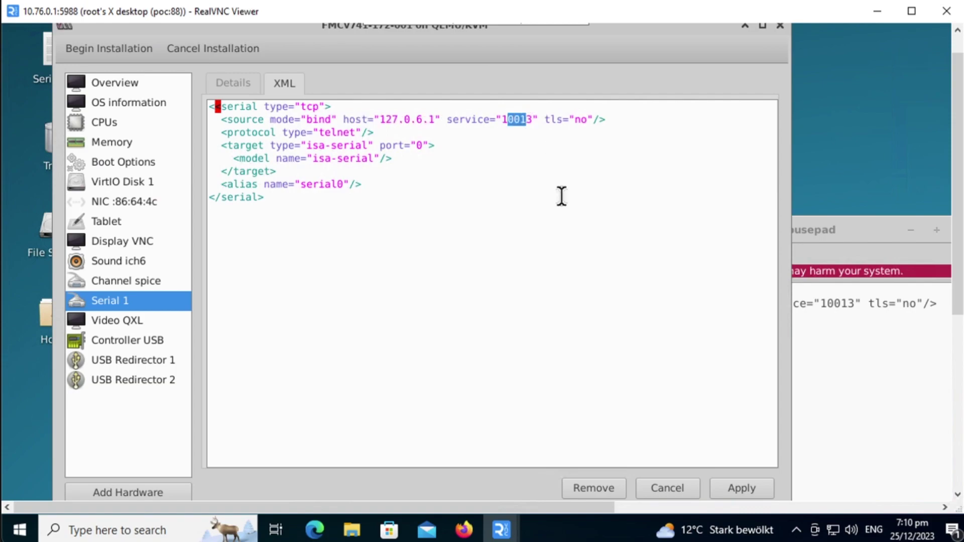
{"action": "key", "text": "Left"}
{"action": "key", "text": "Left"}
{"action": "key", "text": "shift+Right"}
{"action": "key", "text": "shift+Right"}
{"action": "key", "text": "shift+Right"}
{"action": "key", "text": "shift+Right"}
{"action": "key", "text": "shift+Right"}
Apply the XML, fix the parse error by deleting the stray '<' before serial, and reapply
{"action": "left_click", "coordinate": [740, 493]}
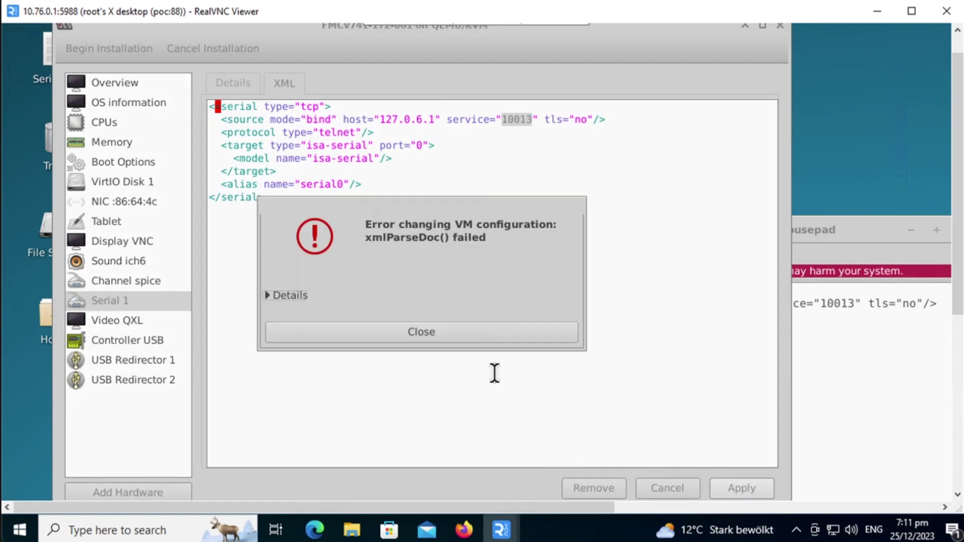
{"action": "left_click", "coordinate": [407, 339]}
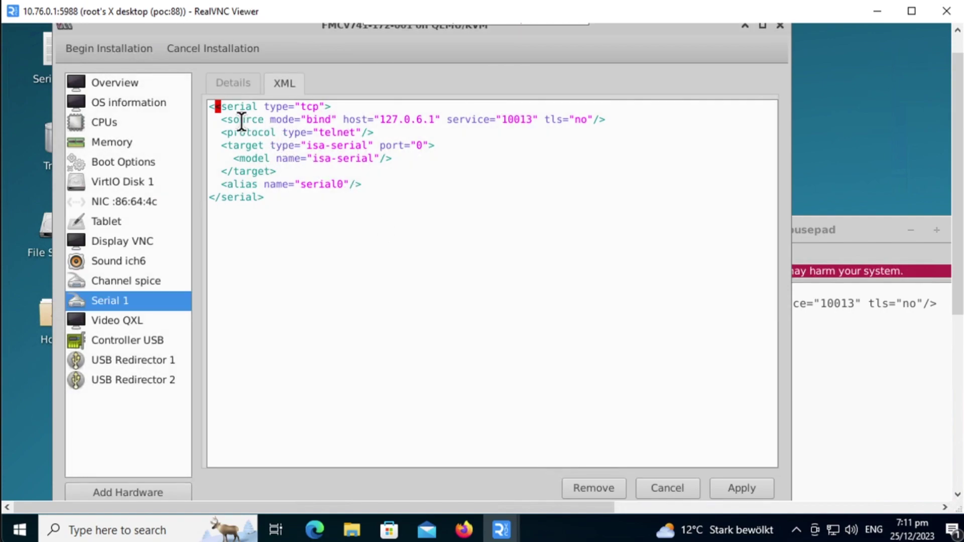
{"action": "left_click", "coordinate": [225, 107]}
{"action": "key", "text": "Left"}
{"action": "key", "text": "BackSpace"}
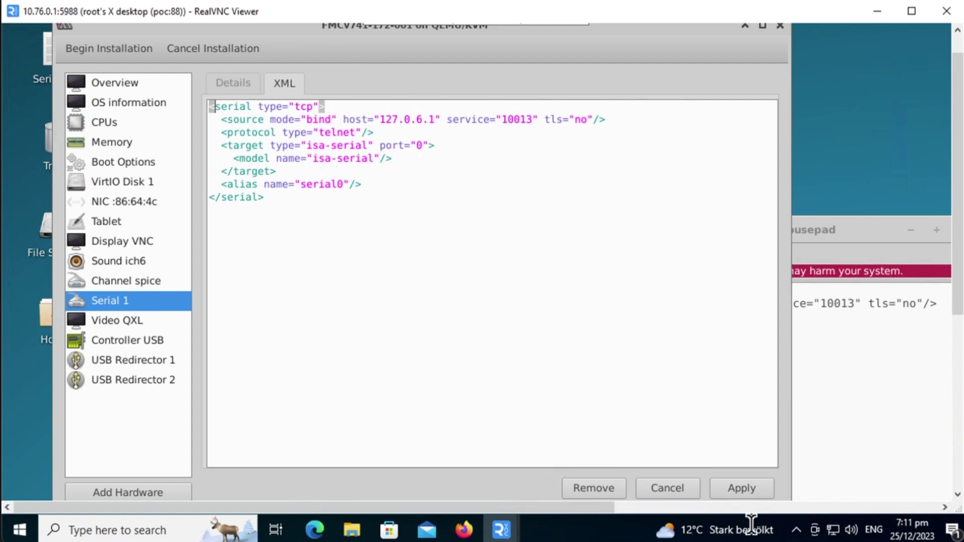
{"action": "left_click", "coordinate": [732, 489]}
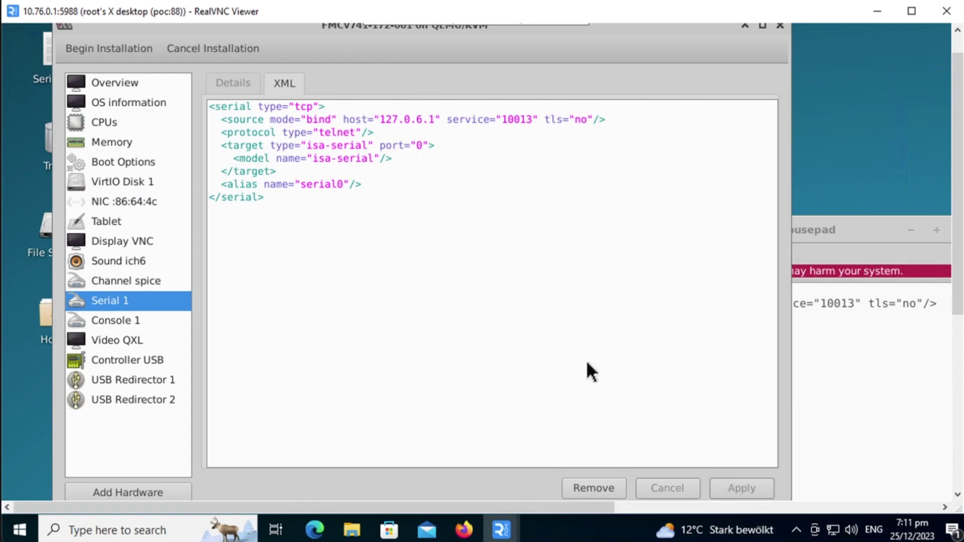
Add a Watchdog device, model I6300ESB, with action Forcefully reset the guest
{"action": "left_click", "coordinate": [127, 486]}
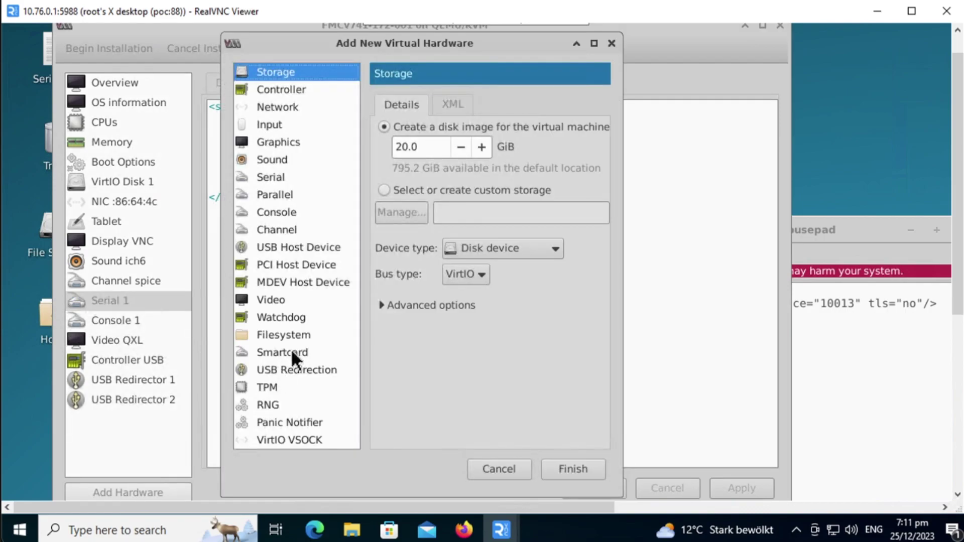
{"action": "left_click", "coordinate": [285, 319]}
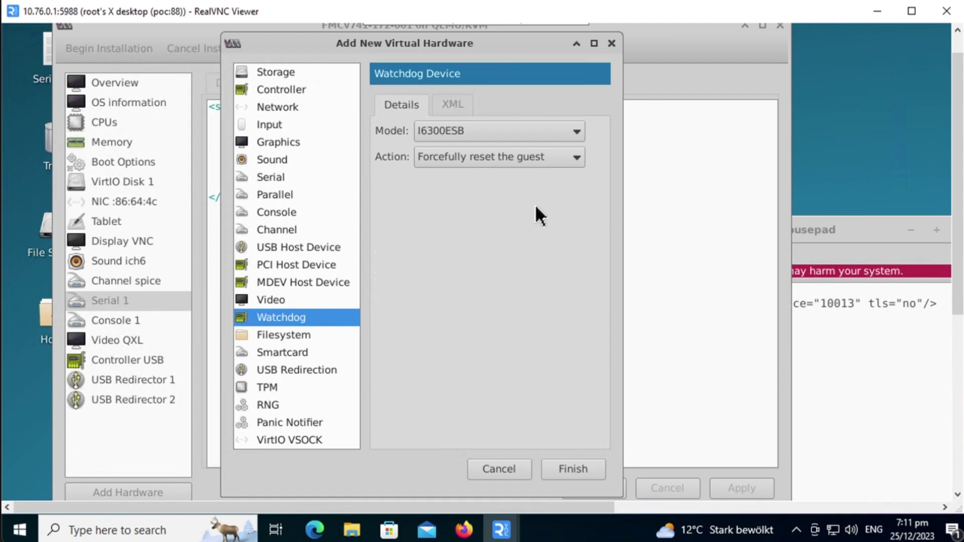
{"action": "left_click", "coordinate": [419, 200]}
{"action": "left_click", "coordinate": [573, 466]}
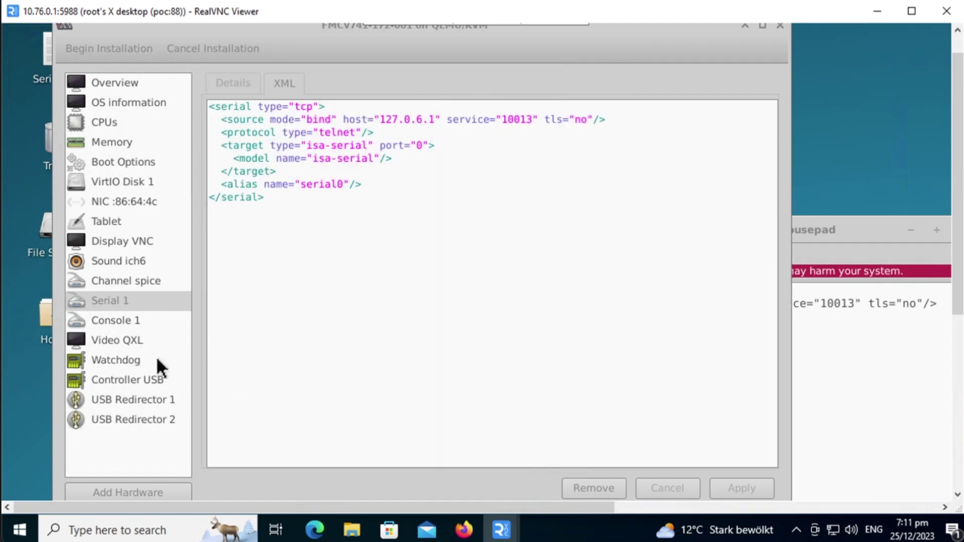
Begin installation of the FMCv741-172-001 VM so its console reaches the boot: prompt
{"action": "left_click", "coordinate": [275, 355]}
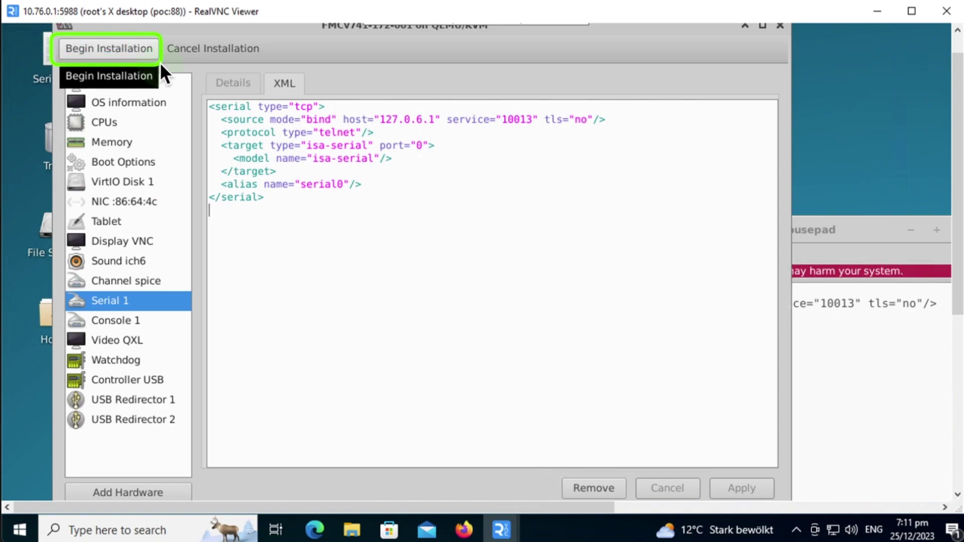
{"action": "left_click", "coordinate": [134, 54]}
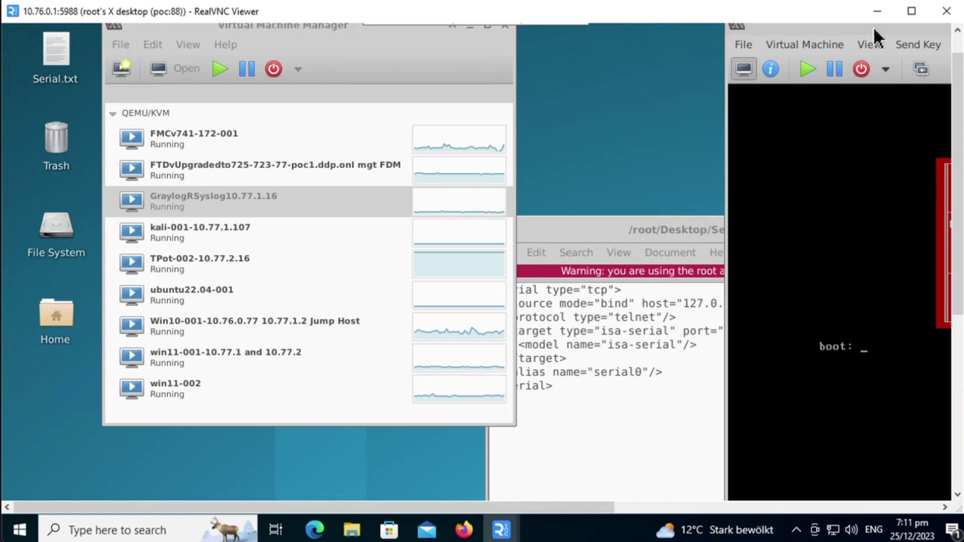
Hide Mousepad, then move and resize the FMCv741-172-001 console window while it boots to the login prompt
{"action": "left_click_drag", "start_coordinate": [822, 29], "coordinate": [180, 38]}
{"action": "left_click", "coordinate": [910, 231]}
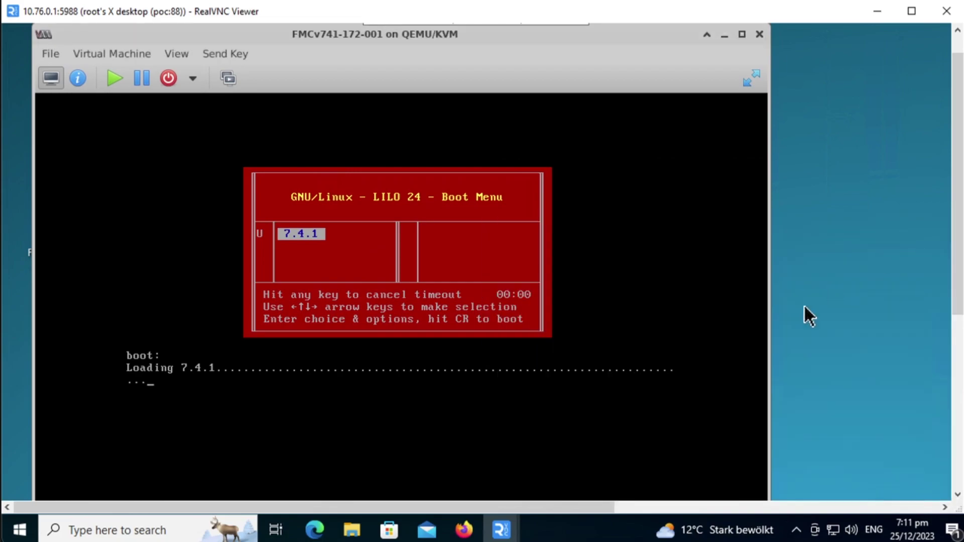
{"action": "scroll", "coordinate": [957, 491], "scroll_direction": "down", "scroll_amount": 5}
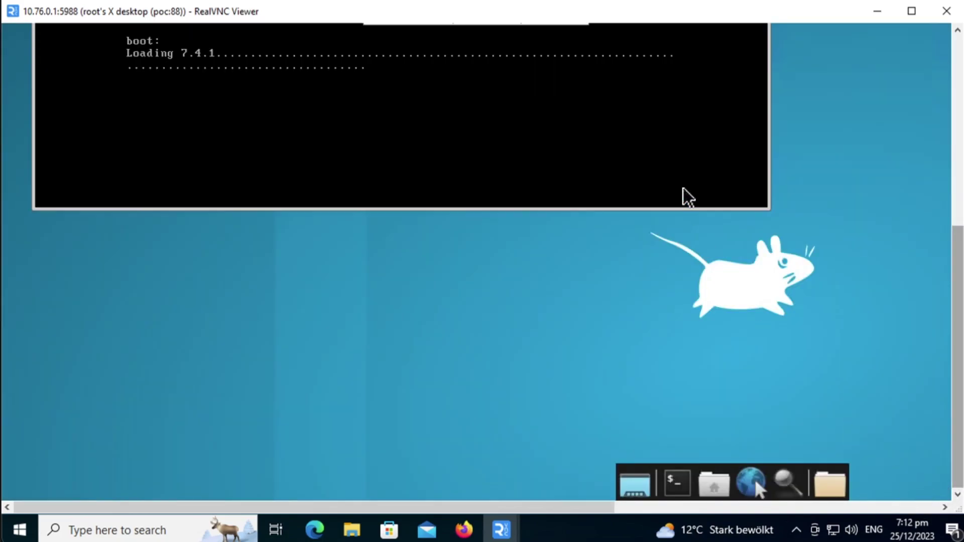
{"action": "left_click_drag", "start_coordinate": [761, 152], "coordinate": [757, 72]}
{"action": "left_click_drag", "start_coordinate": [955, 331], "coordinate": [960, 143]}
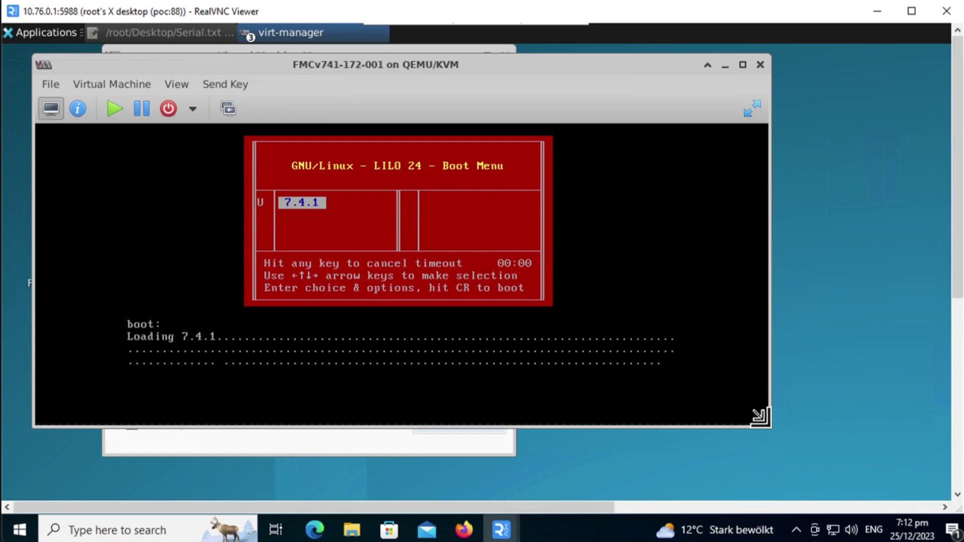
{"action": "left_click_drag", "start_coordinate": [770, 427], "coordinate": [796, 480]}
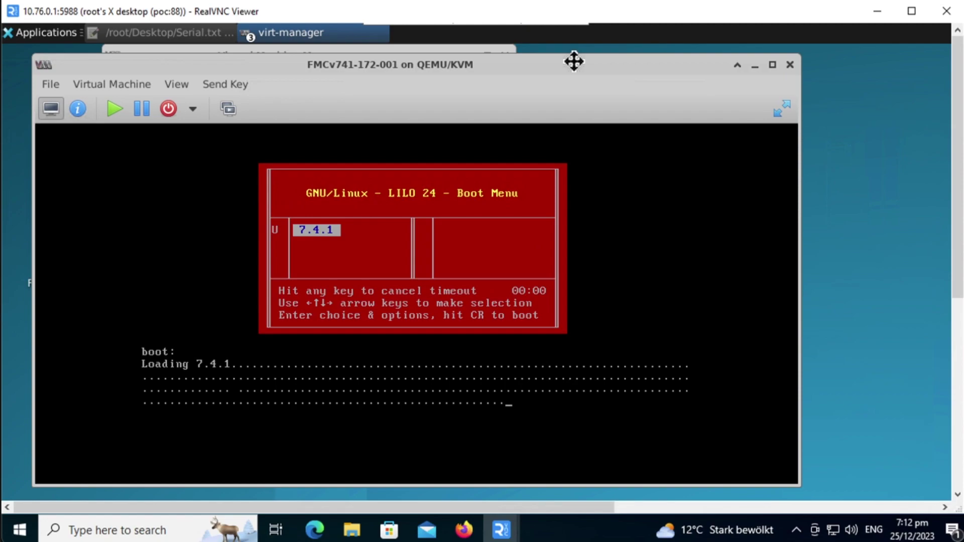
{"action": "left_click_drag", "start_coordinate": [573, 62], "coordinate": [573, 57]}
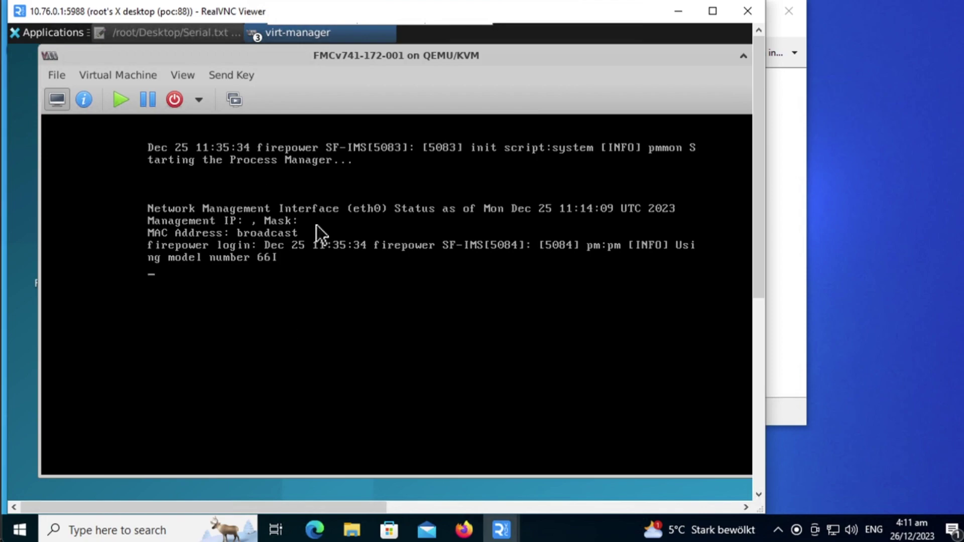
Log in to the FMC console as admin with the password, then display and agree to the EULA
{"action": "key", "text": "Return"}
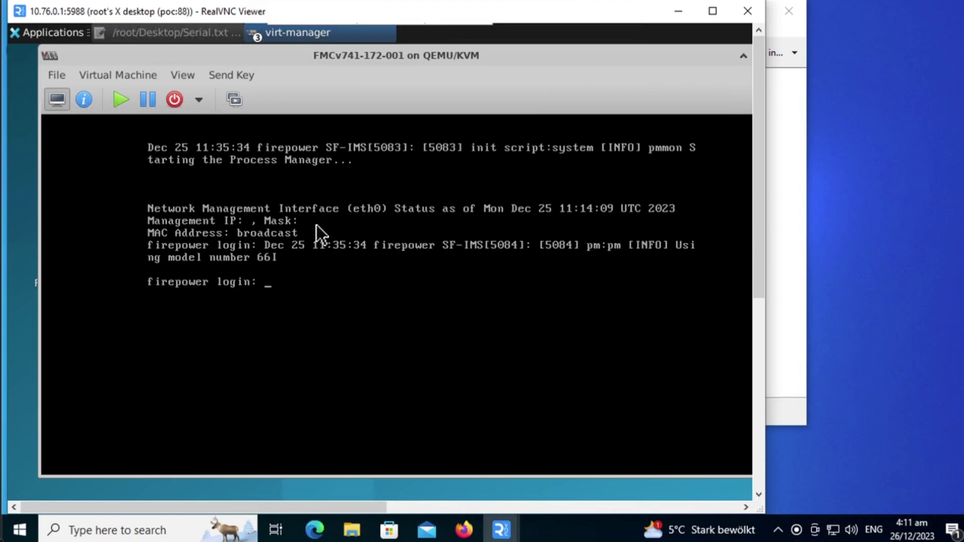
{"action": "type", "text": "admin"}
{"action": "key", "text": "Return"}
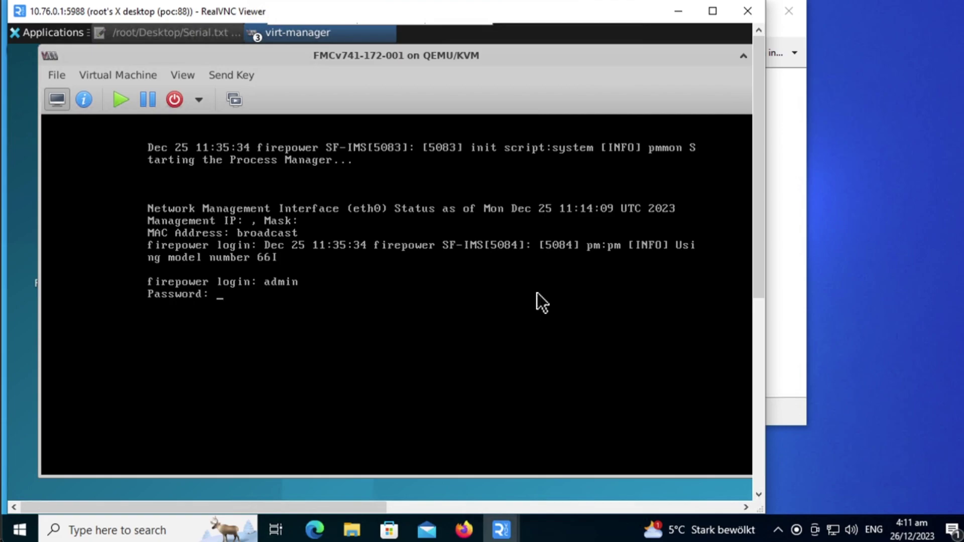
{"action": "key", "text": "Return"}
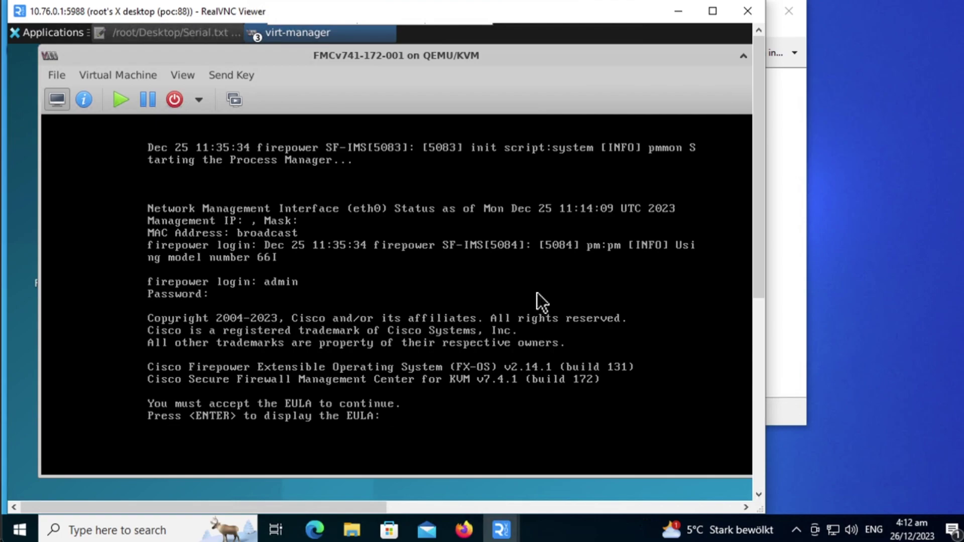
{"action": "key", "text": "Return"}
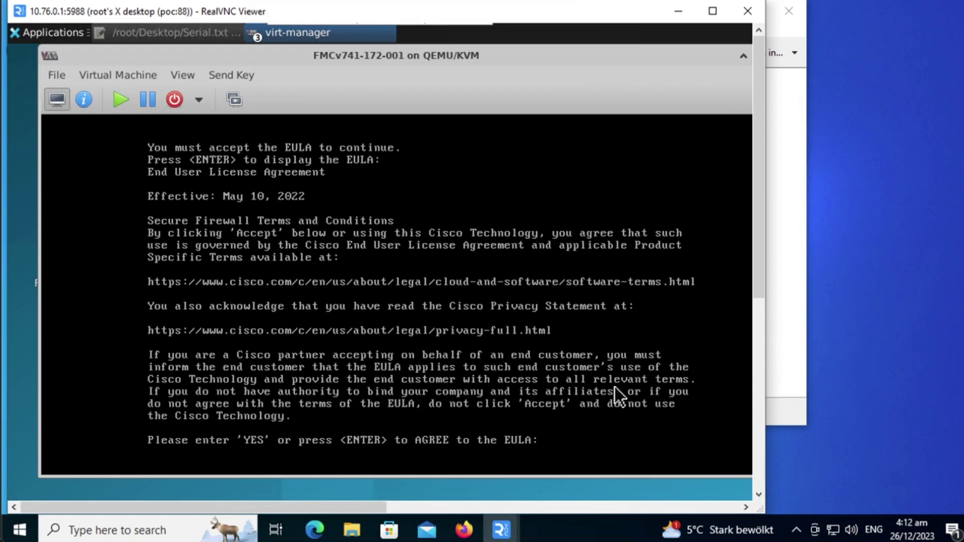
{"action": "key", "text": "Return"}
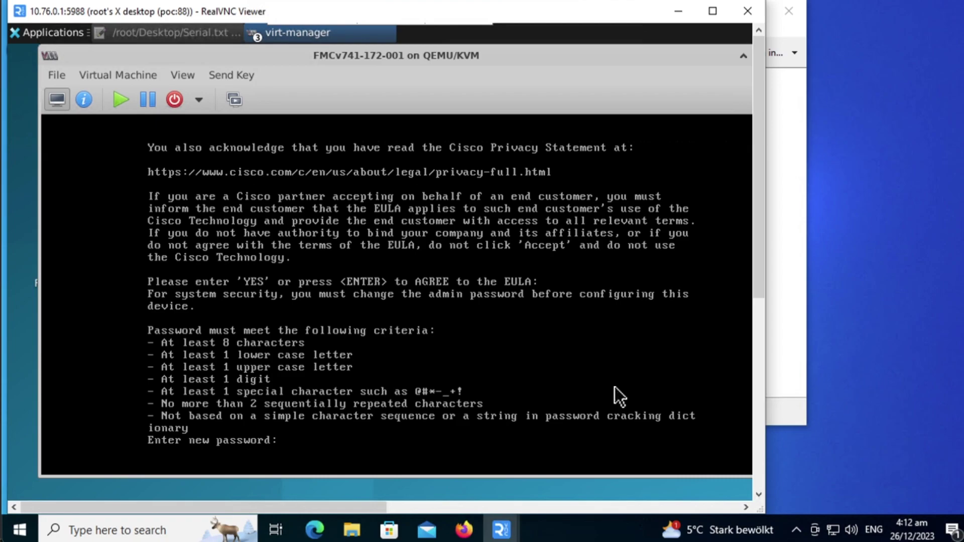
Enter and confirm a new admin password, then enter hostname FMCv741-172-001
{"action": "key", "text": "Return"}
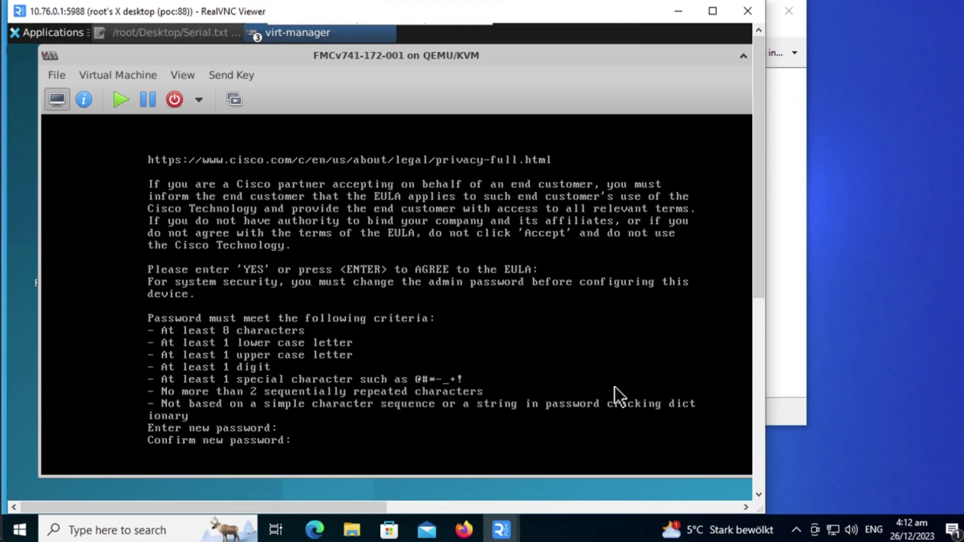
{"action": "key", "text": "Return"}
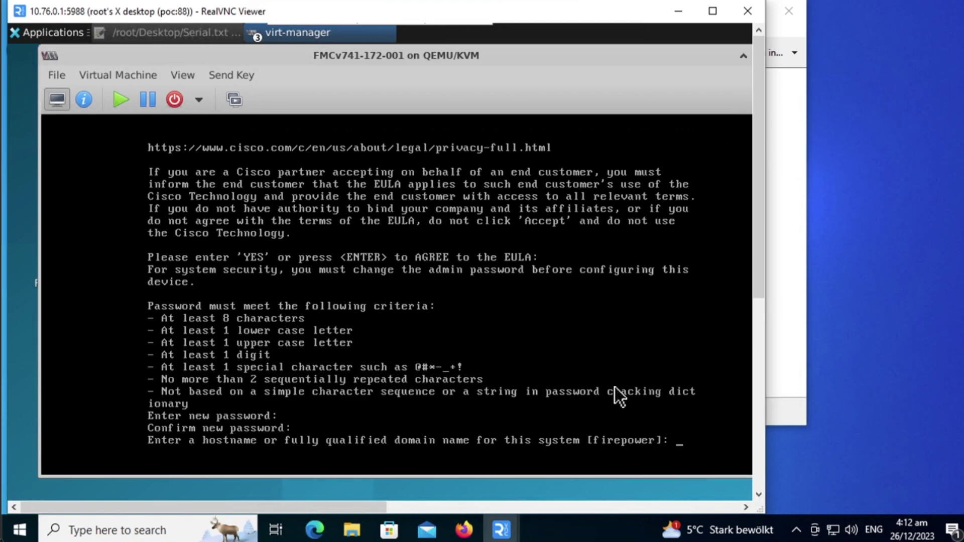
{"action": "type", "text": "FMC"}
{"action": "type", "text": "v"}
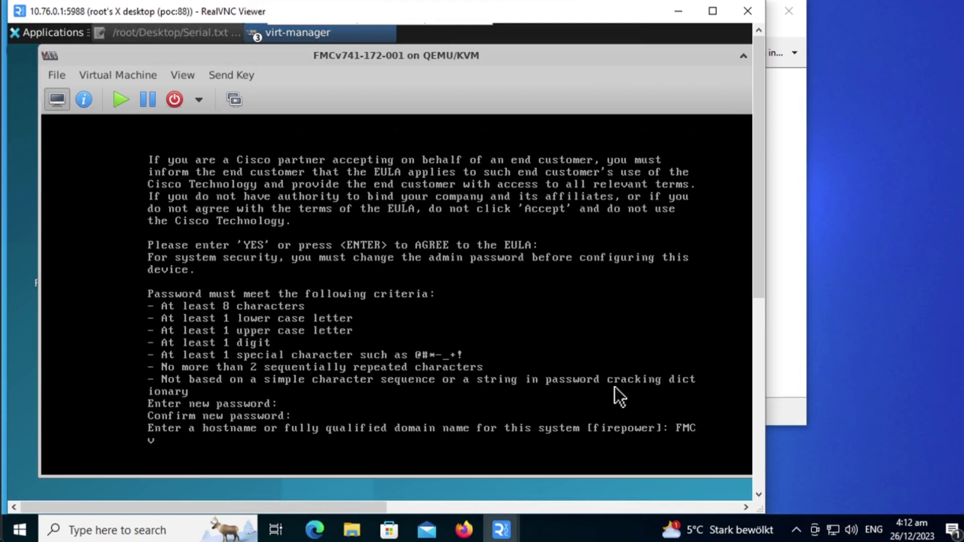
{"action": "type", "text": "741-172-001"}
Submit the hostname and set manual IPv4 10.76.0.40 with netmask 255.255.255.0
{"action": "key", "text": "Return"}
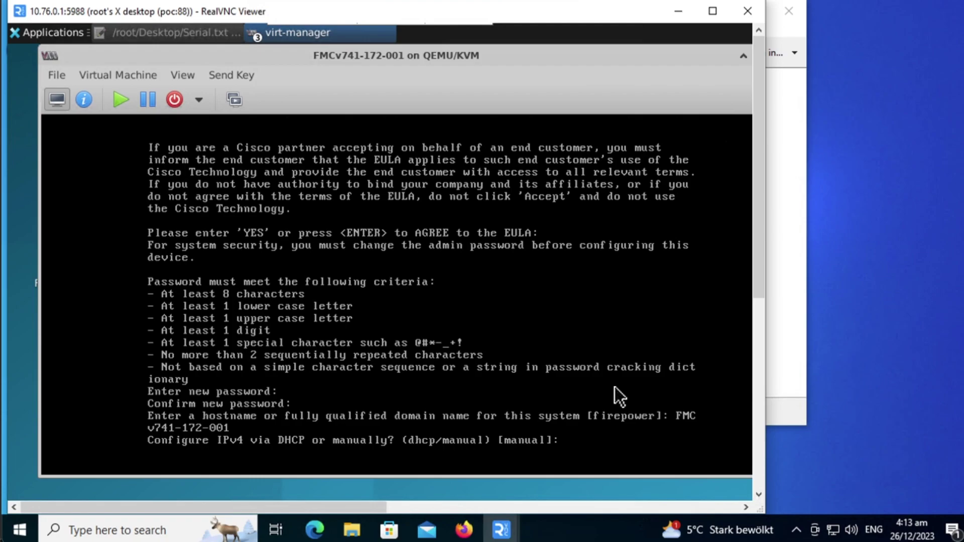
{"action": "key", "text": "Return"}
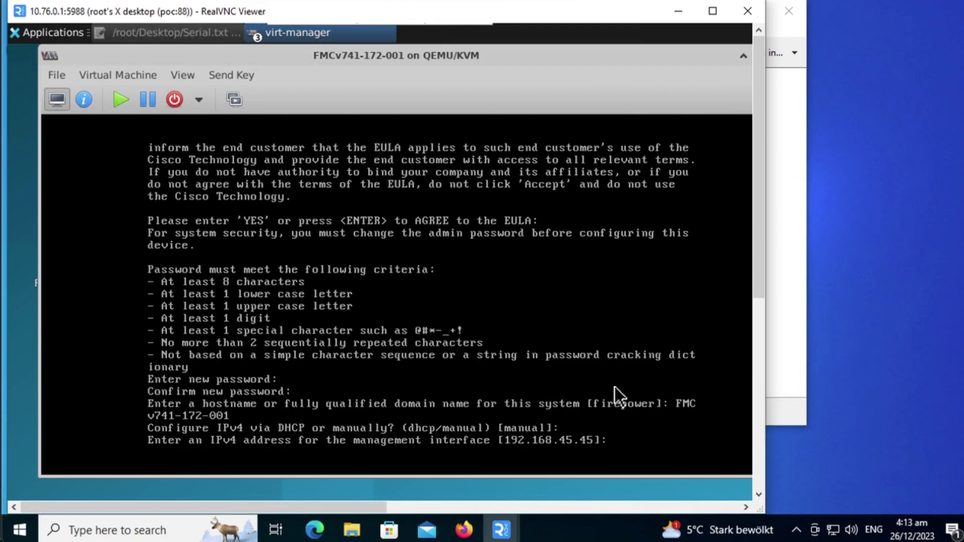
{"action": "type", "text": "10.76.0.40"}
{"action": "key", "text": "Return"}
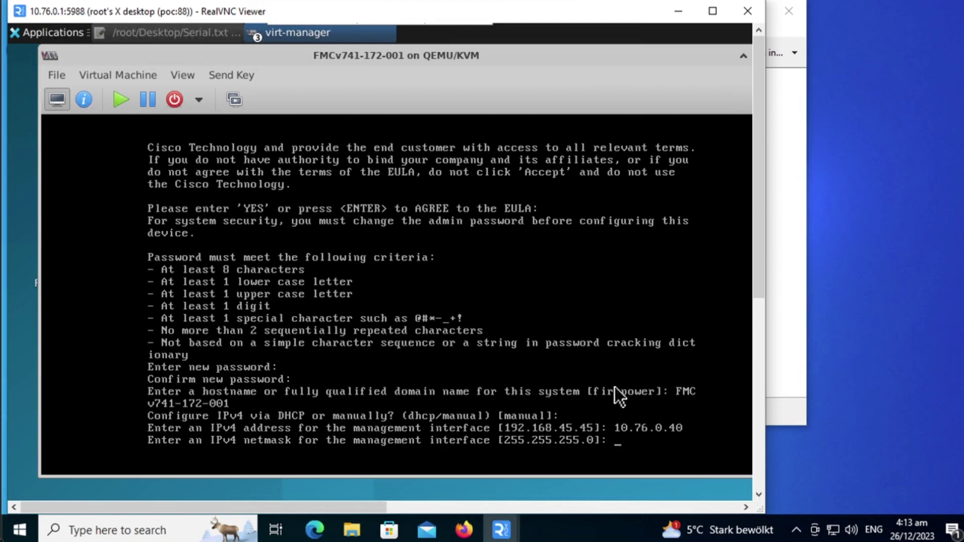
{"action": "key", "text": "Return"}
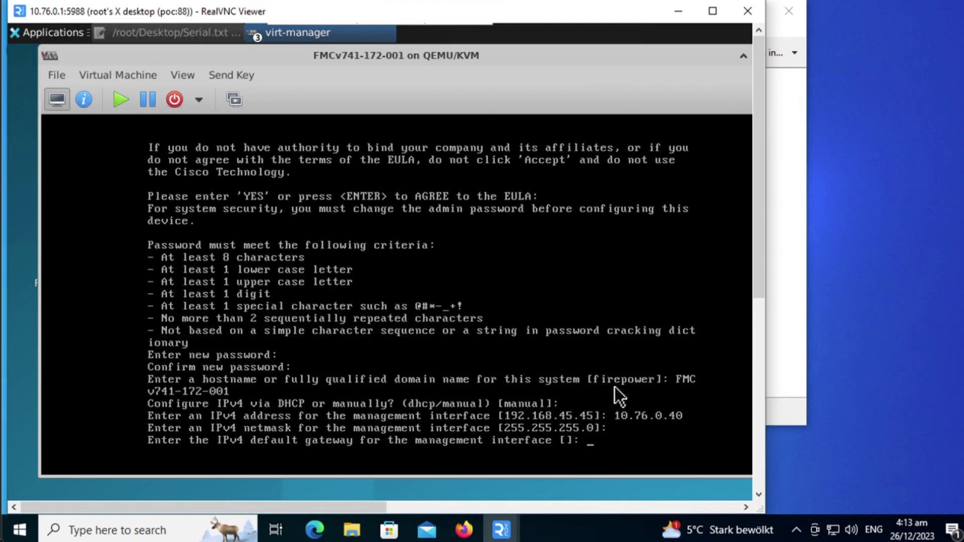
Set gateway 10.76.0.1, keep default DNS and NTP servers, and confirm the settings with y
{"action": "type", "text": "10.76.0.1"}
{"action": "key", "text": "Return"}
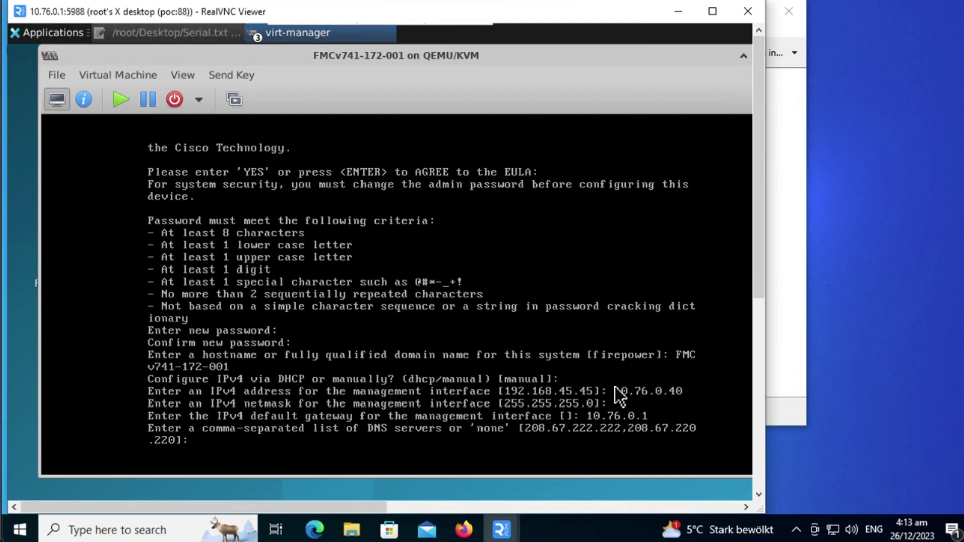
{"action": "key", "text": "Return"}
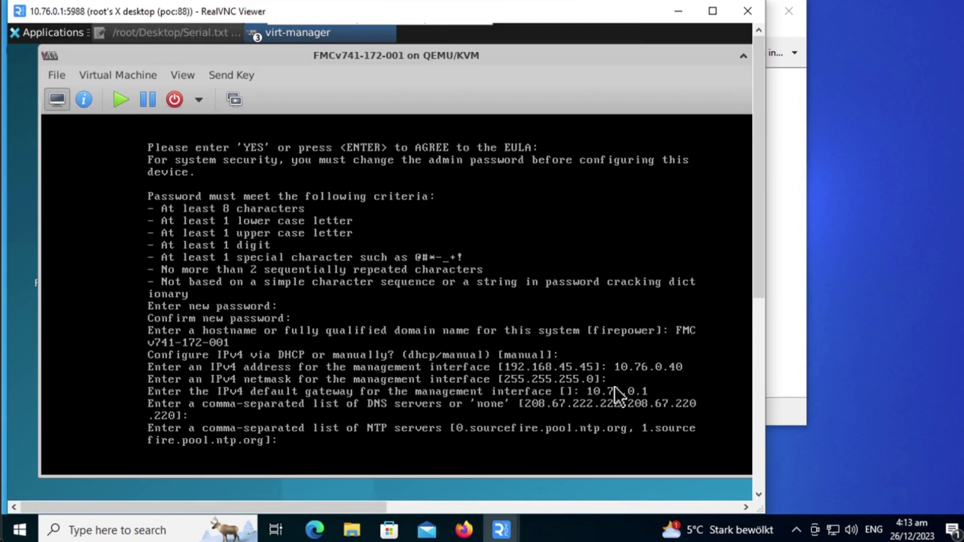
{"action": "key", "text": "Return"}
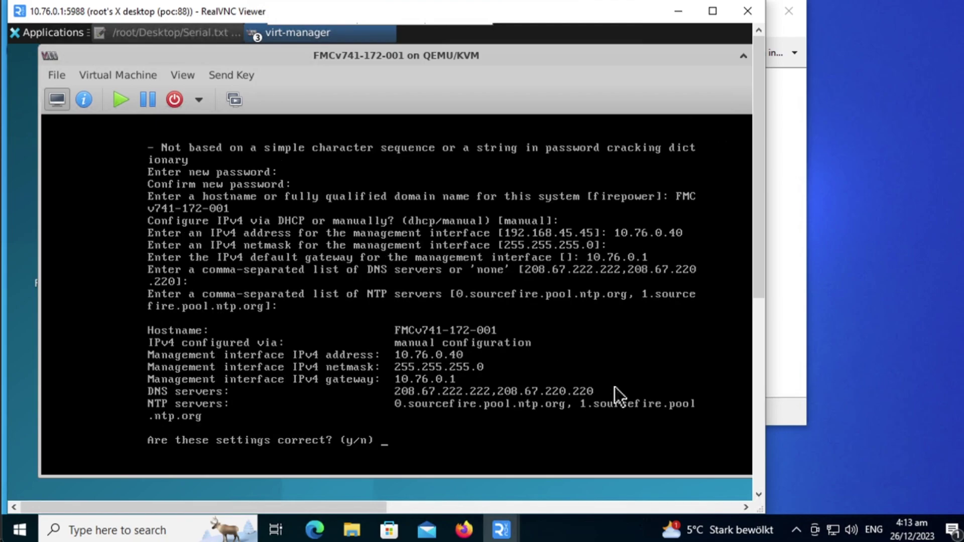
{"action": "type", "text": "y"}
{"action": "key", "text": "Return"}
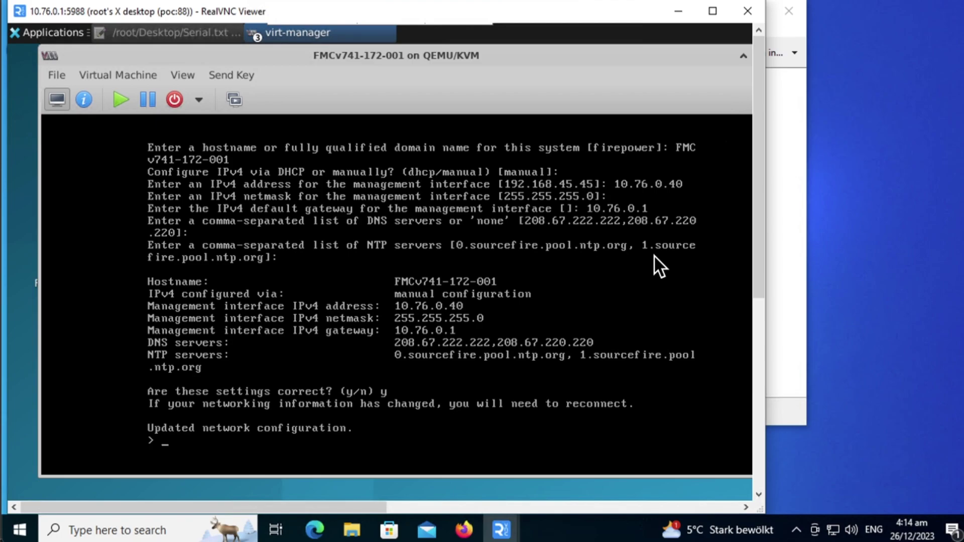
Open Microsoft Edge, accept the cookie notice, and maximize the window
{"action": "left_click", "coordinate": [309, 535]}
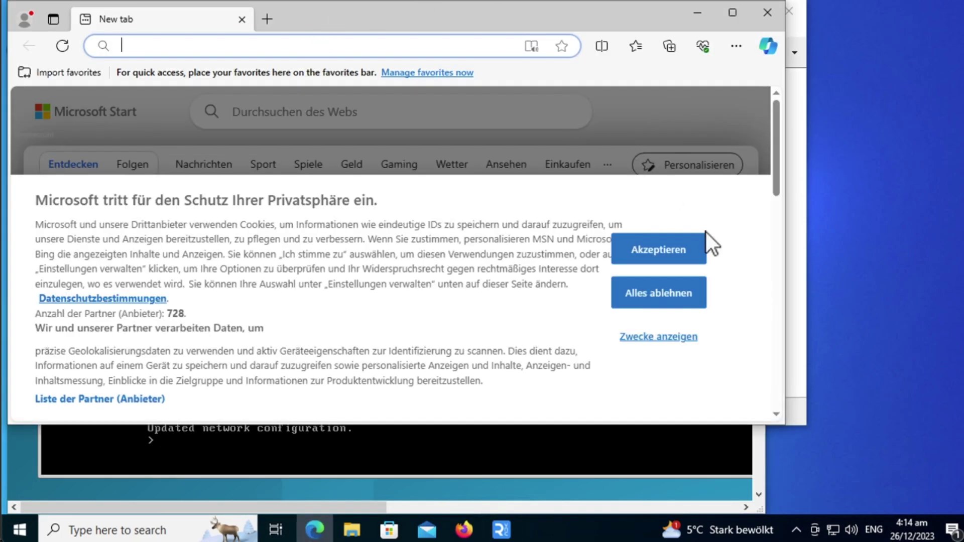
{"action": "left_click", "coordinate": [682, 303]}
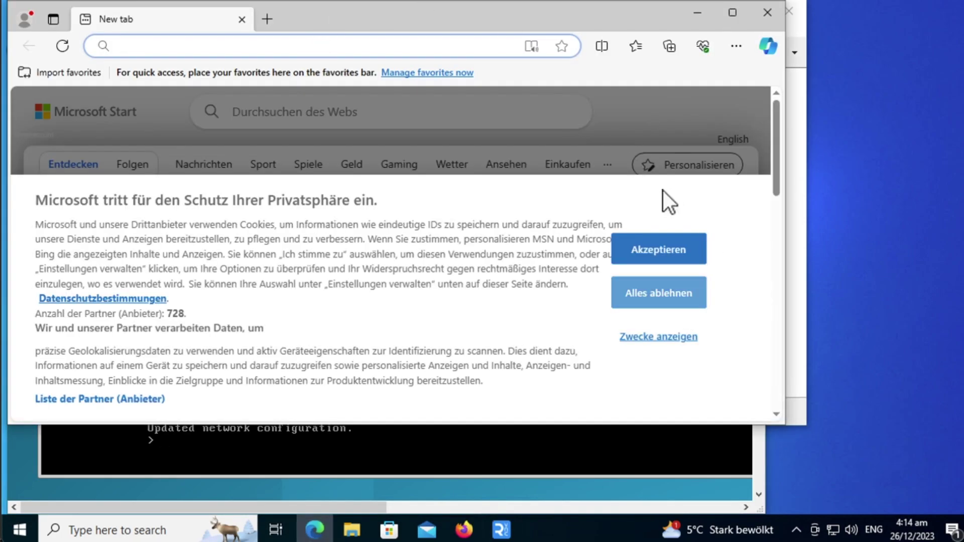
{"action": "left_click", "coordinate": [642, 247]}
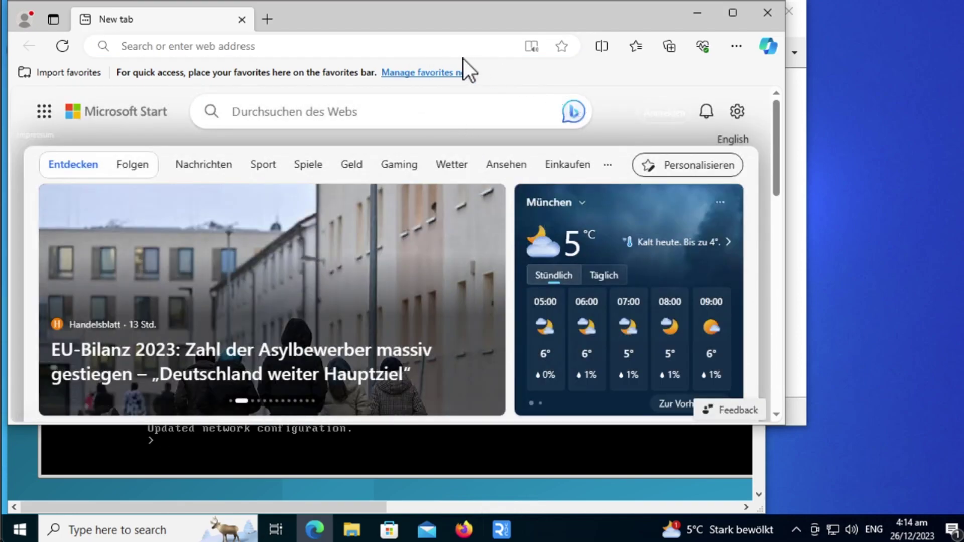
{"action": "left_click", "coordinate": [432, 48]}
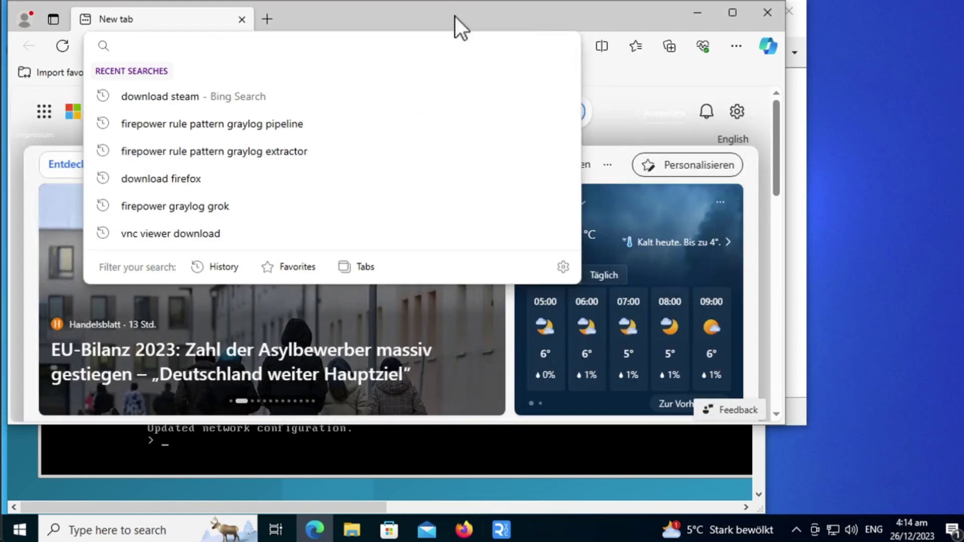
{"action": "double_click", "coordinate": [455, 17]}
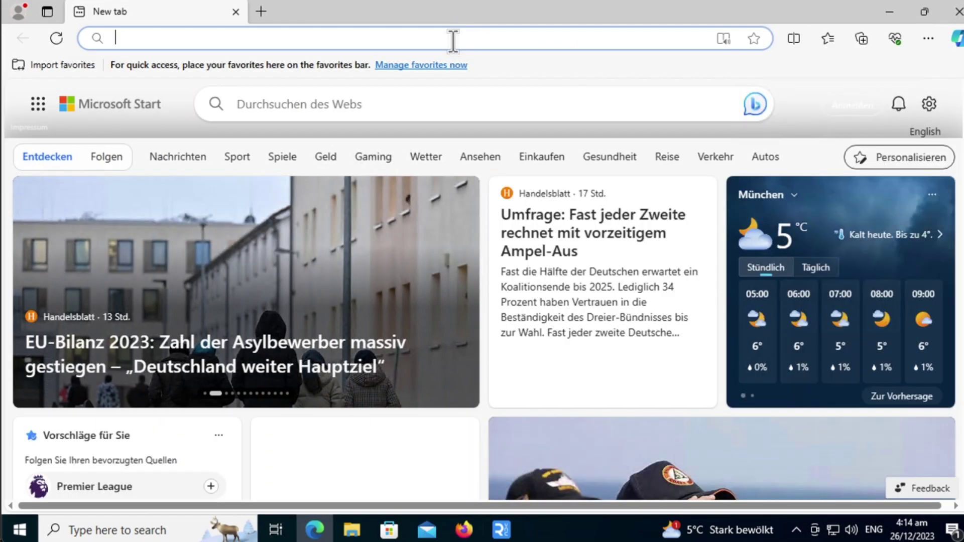
{"action": "left_click", "coordinate": [453, 38]}
{"action": "type", "text": "http"}
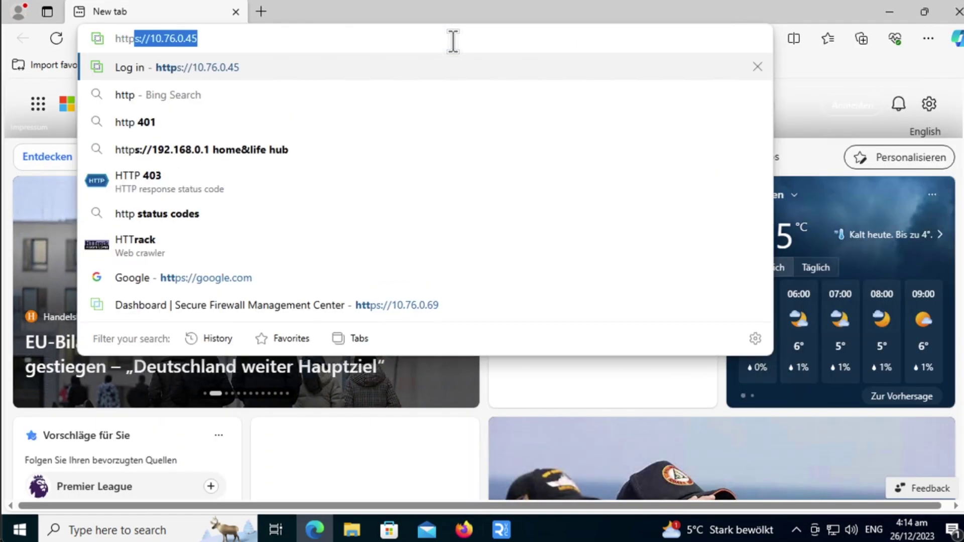
{"action": "type", "text": "s://"}
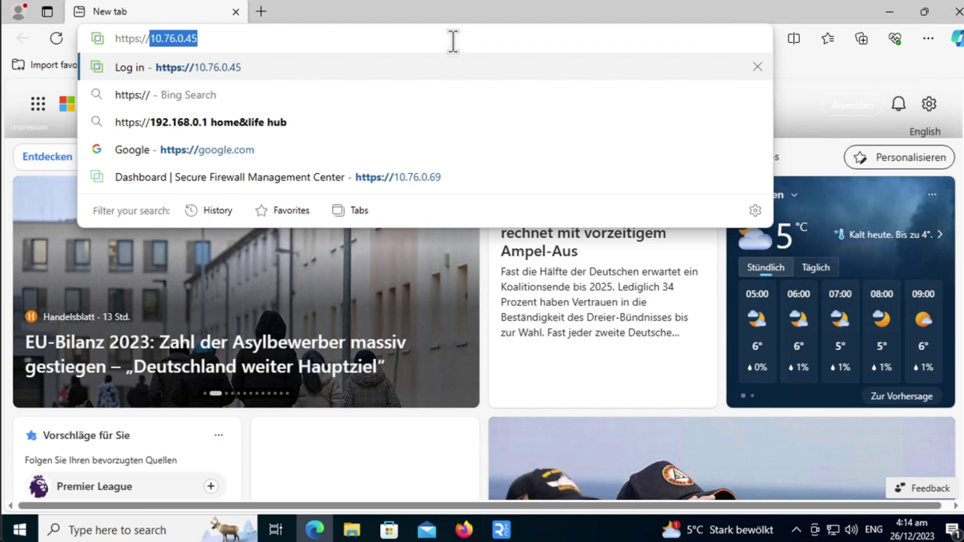
{"action": "type", "text": "10.76.0.45"}
{"action": "key", "text": "BackSpace"}
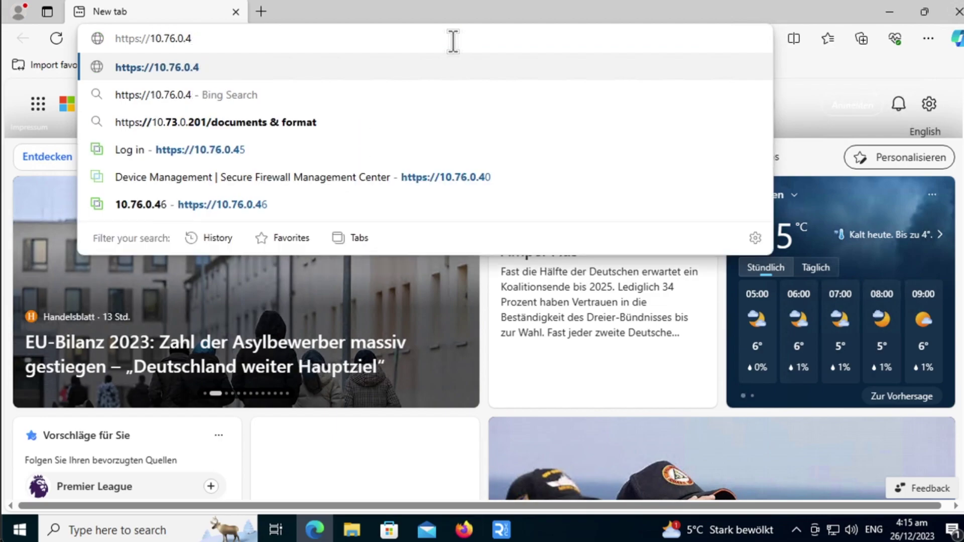
{"action": "type", "text": "0"}
{"action": "key", "text": "Return"}
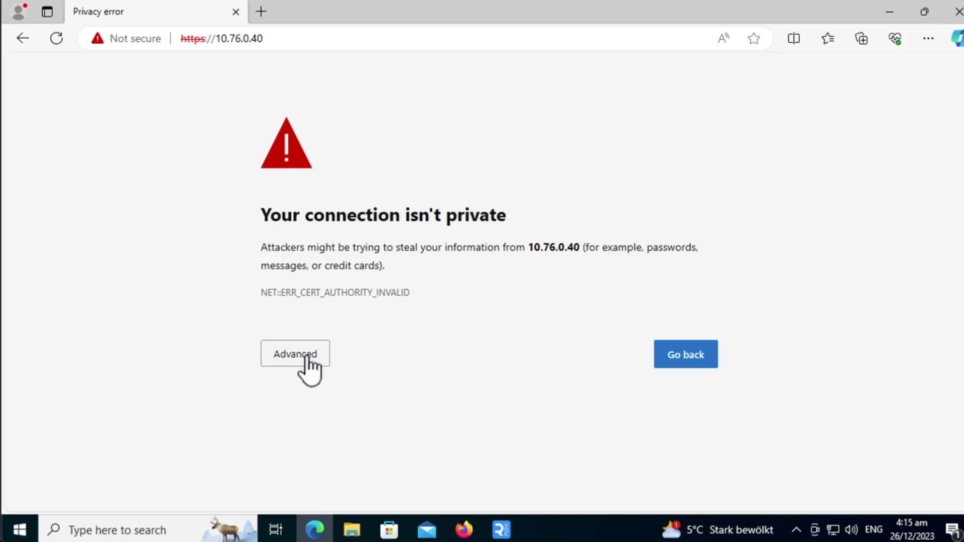
Proceed past the unsafe-certificate warning and log in with username admin and the password
{"action": "left_click", "coordinate": [305, 357]}
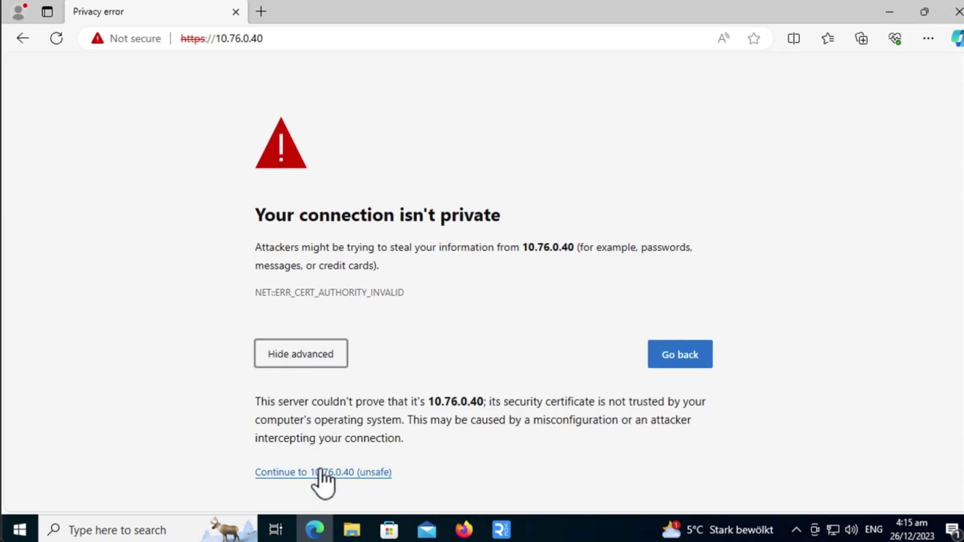
{"action": "left_click", "coordinate": [321, 473]}
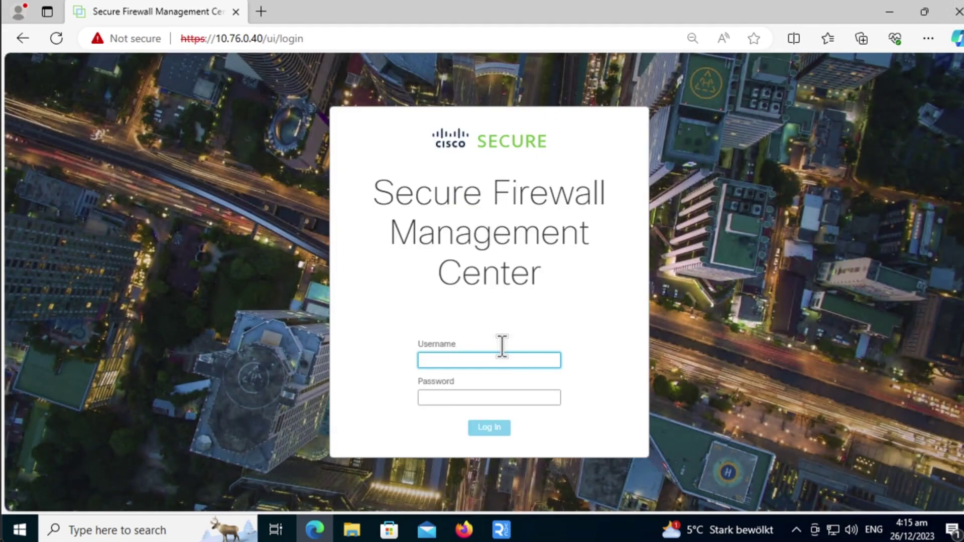
{"action": "type", "text": "admin"}
{"action": "key", "text": "Tab"}
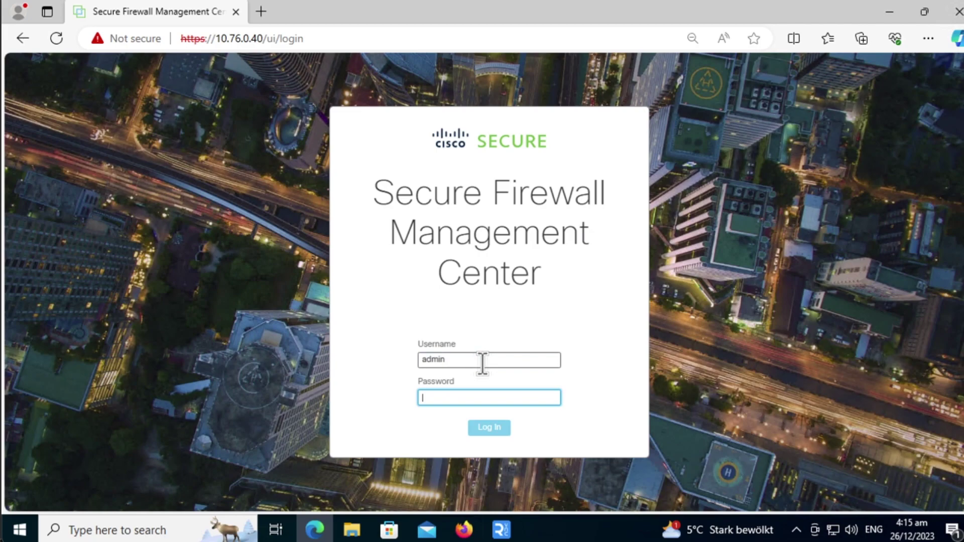
{"action": "type", "text": "*************"}
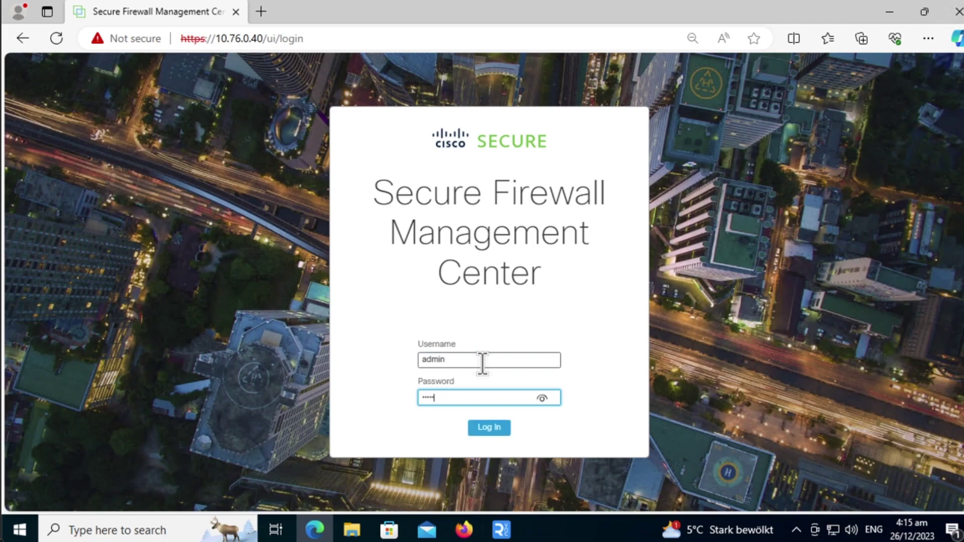
{"action": "left_click", "coordinate": [493, 428]}
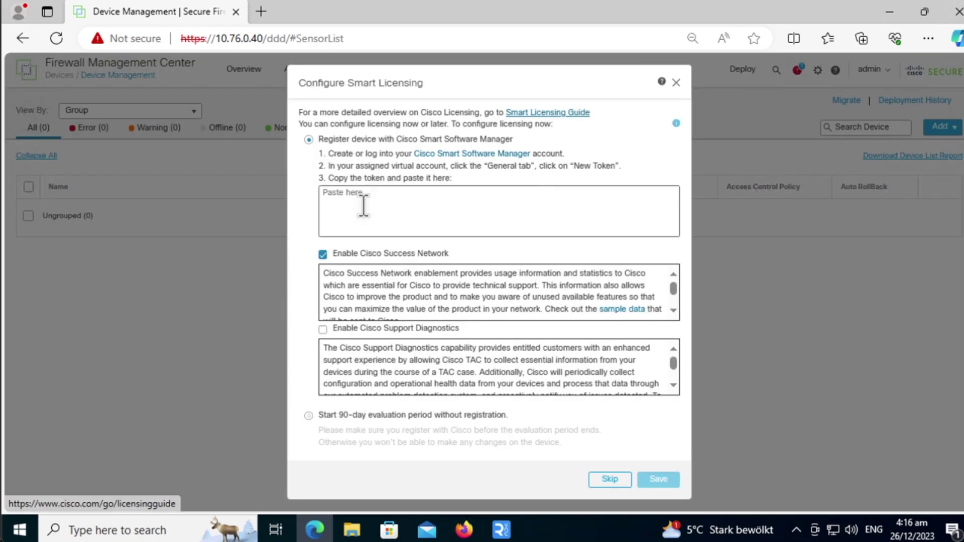
In Configure Smart Licensing, choose Start 90-day evaluation period without registration and save
{"action": "left_click", "coordinate": [361, 206]}
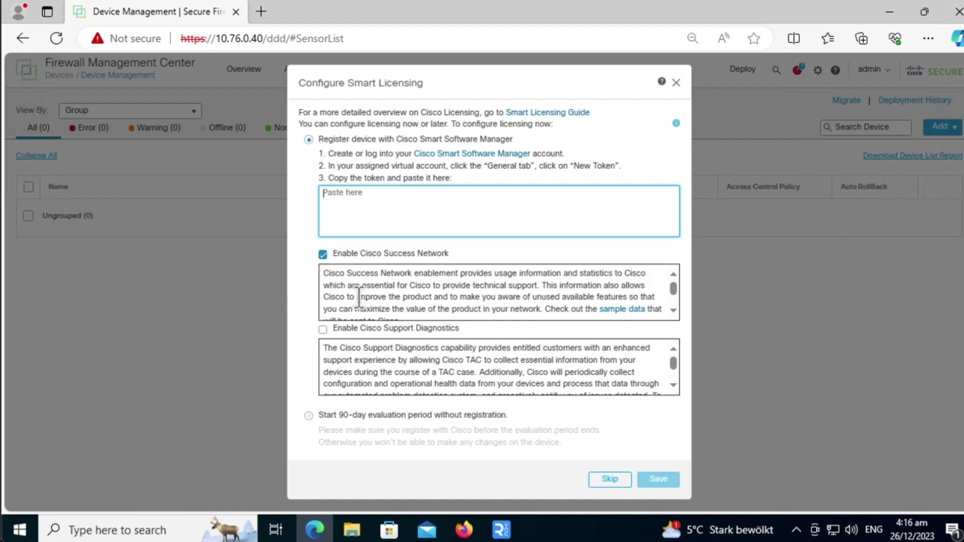
{"action": "left_click", "coordinate": [308, 417]}
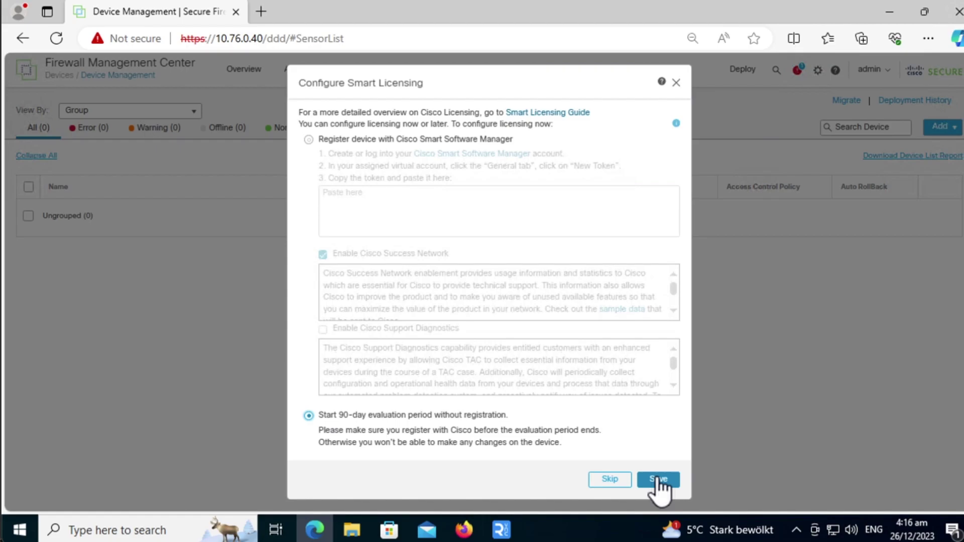
{"action": "left_click", "coordinate": [658, 479]}
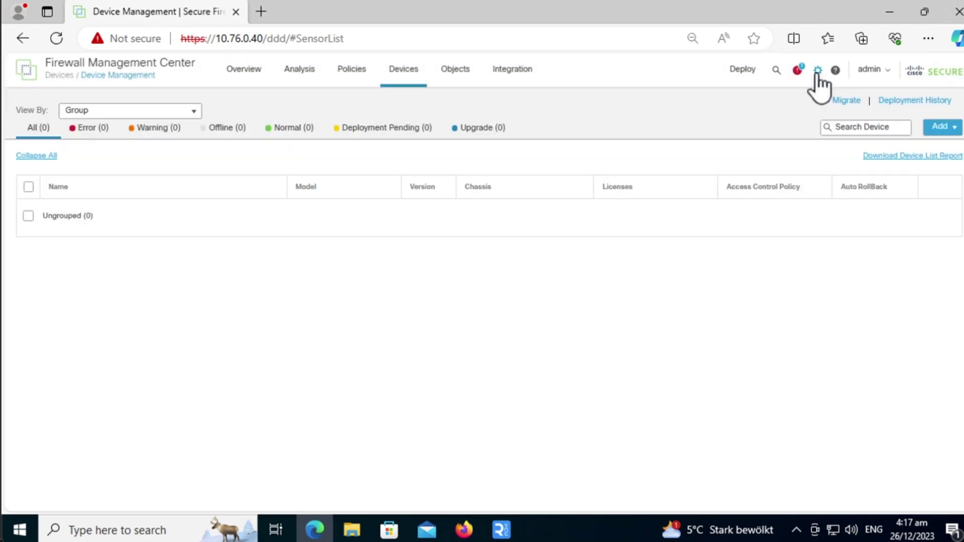
Open System > Licenses > Smart Licenses to see the evaluation expiring in 89 days
{"action": "left_click", "coordinate": [817, 72]}
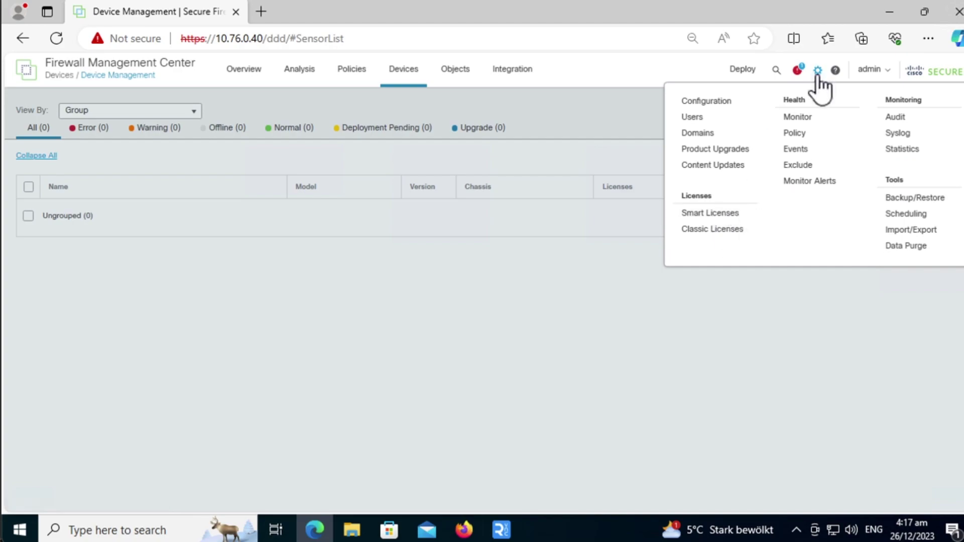
{"action": "left_click", "coordinate": [719, 214]}
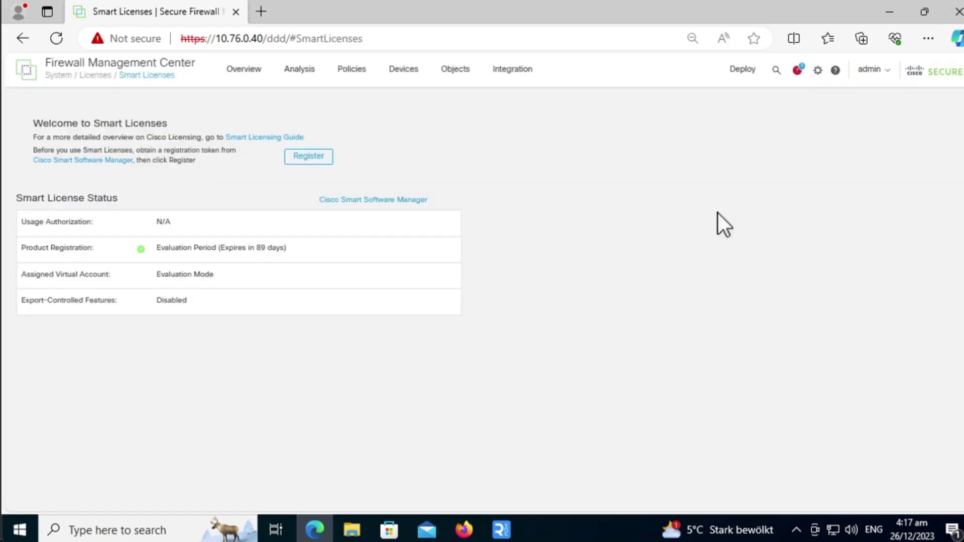